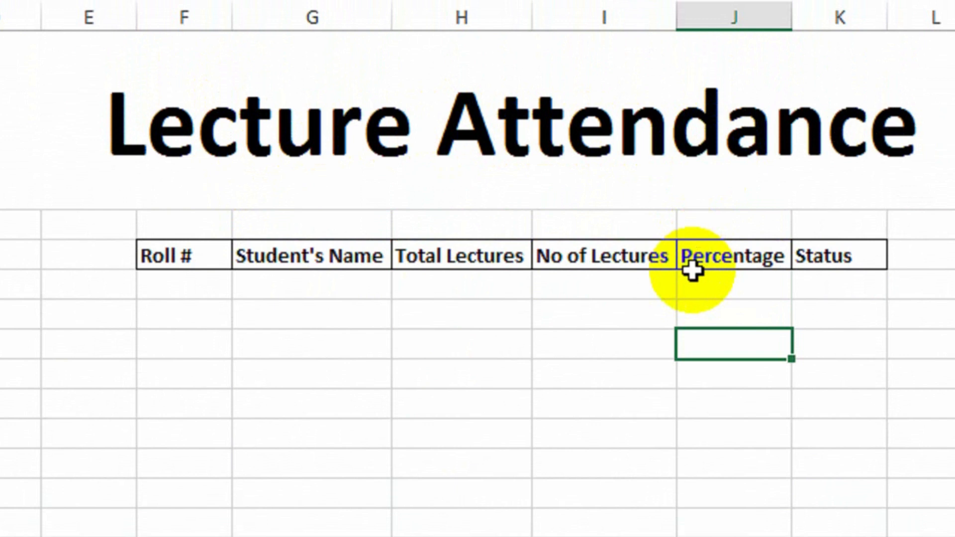
{"action": "left_click_drag", "start_coordinate": [202, 254], "coordinate": [816, 245]}
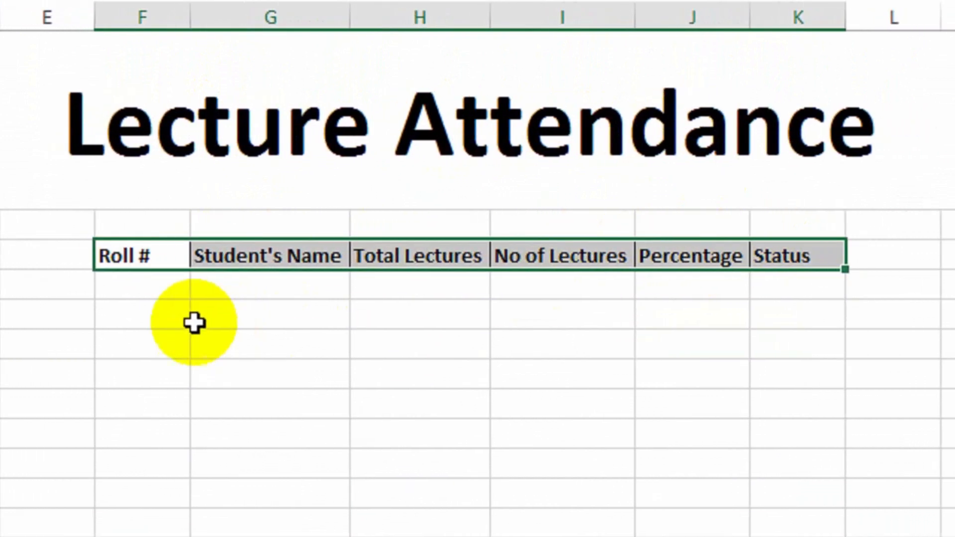
{"action": "left_click", "coordinate": [112, 258]}
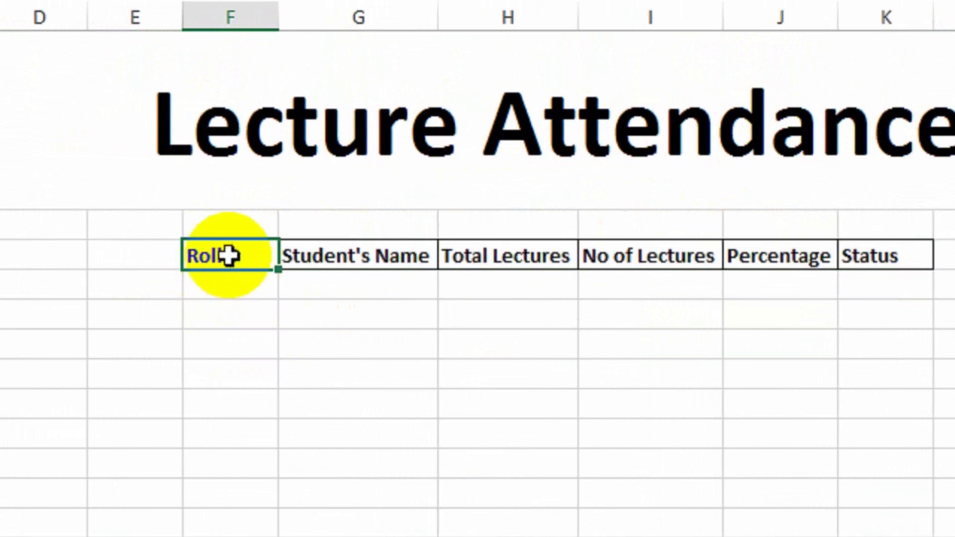
{"action": "left_click_drag", "start_coordinate": [339, 249], "coordinate": [345, 352]}
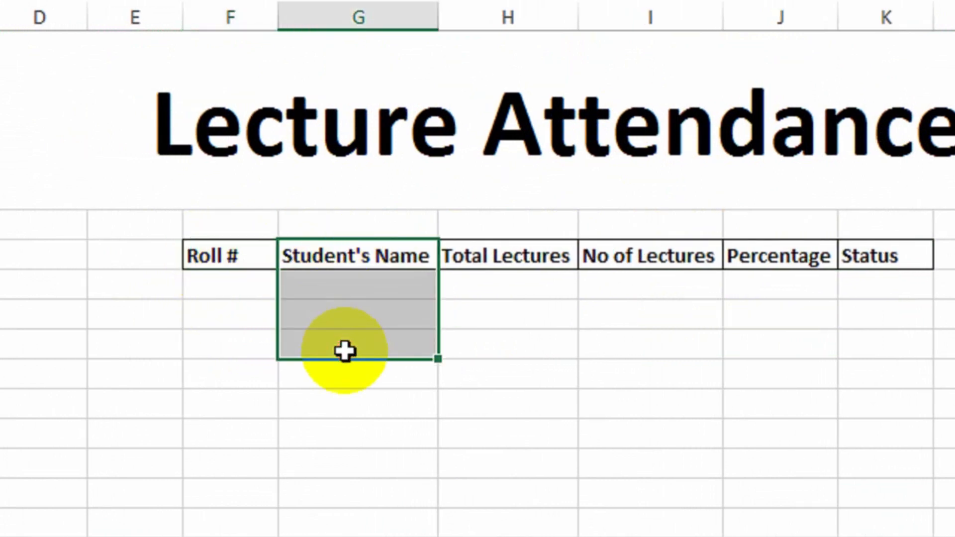
{"action": "left_click_drag", "start_coordinate": [509, 262], "coordinate": [515, 316]}
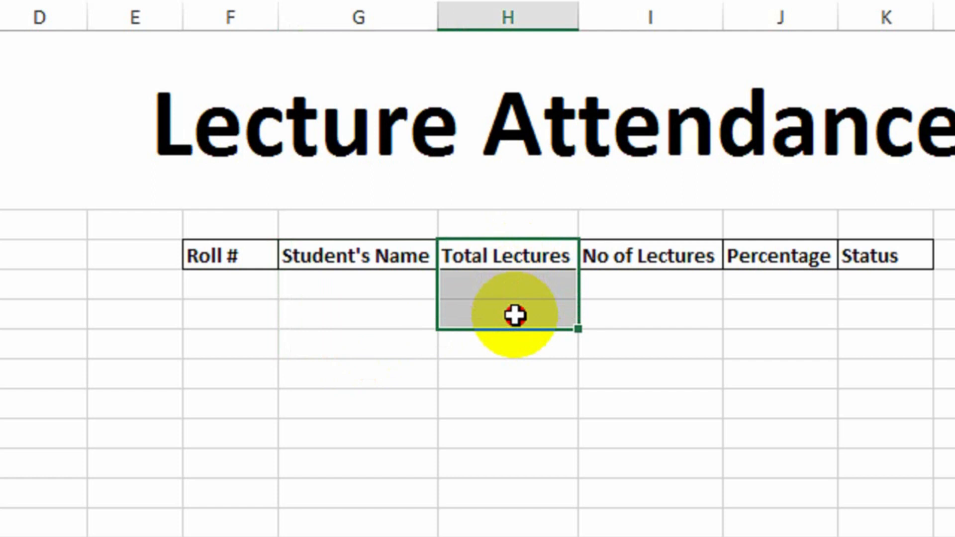
{"action": "left_click_drag", "start_coordinate": [640, 261], "coordinate": [665, 340]}
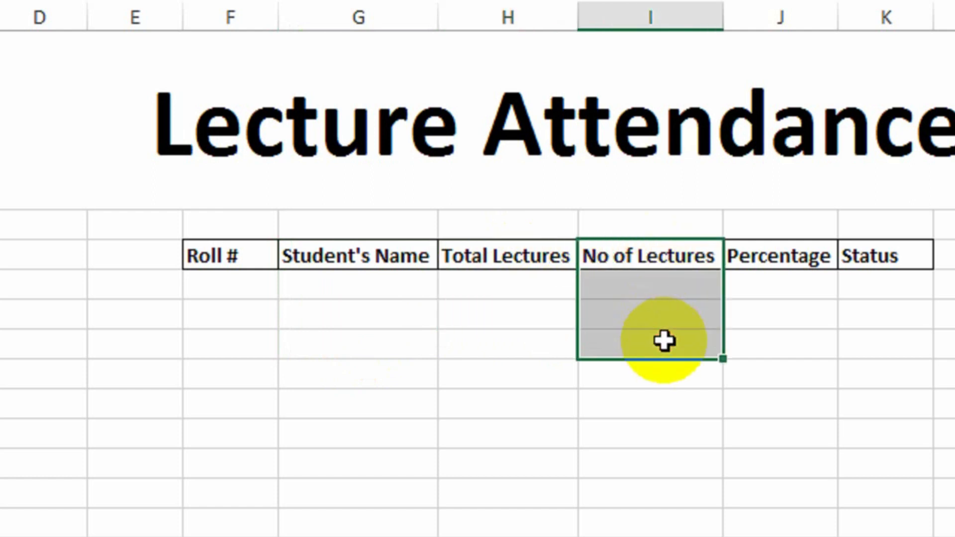
{"action": "left_click_drag", "start_coordinate": [777, 251], "coordinate": [773, 327]}
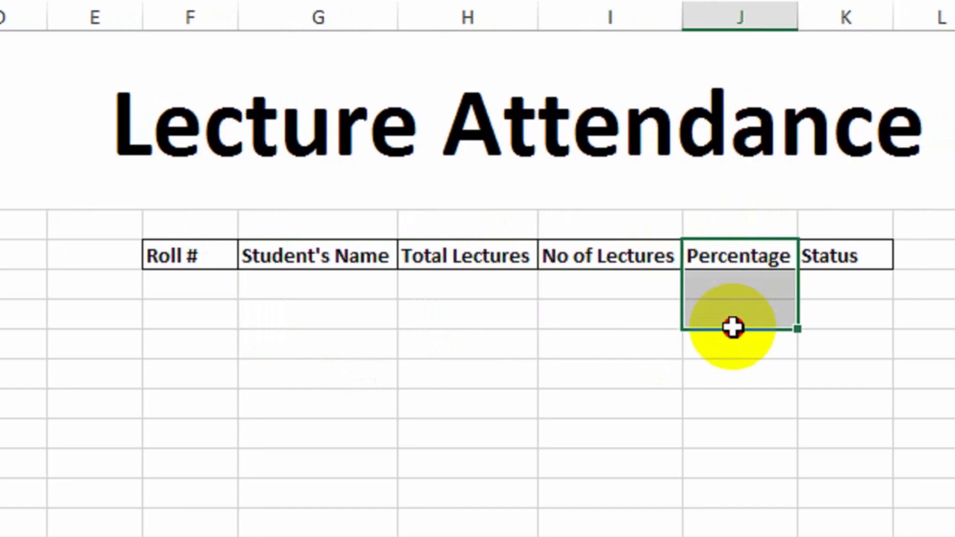
{"action": "left_click_drag", "start_coordinate": [858, 256], "coordinate": [856, 360]}
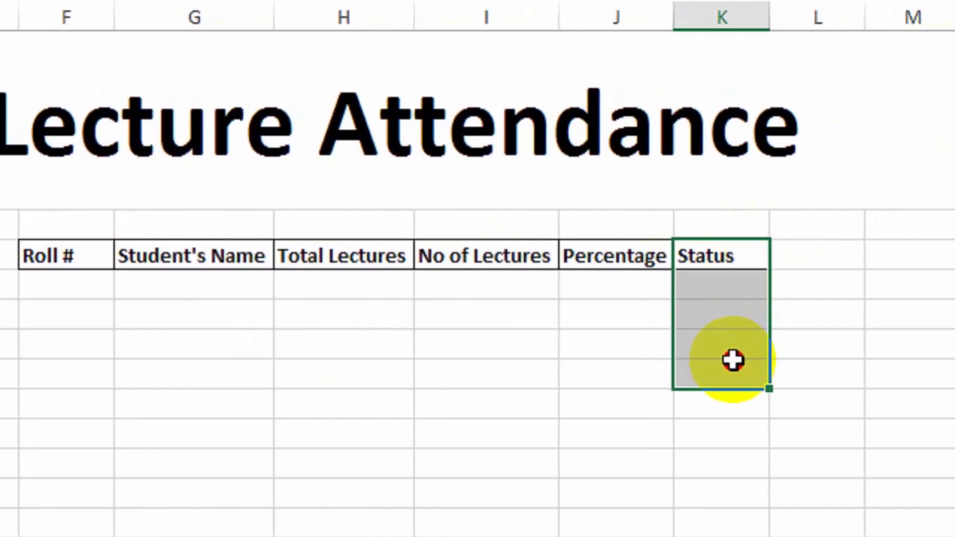
- Enter 1 and 2 under Roll # and fill the series down to 12
{"action": "left_click", "coordinate": [87, 284]}
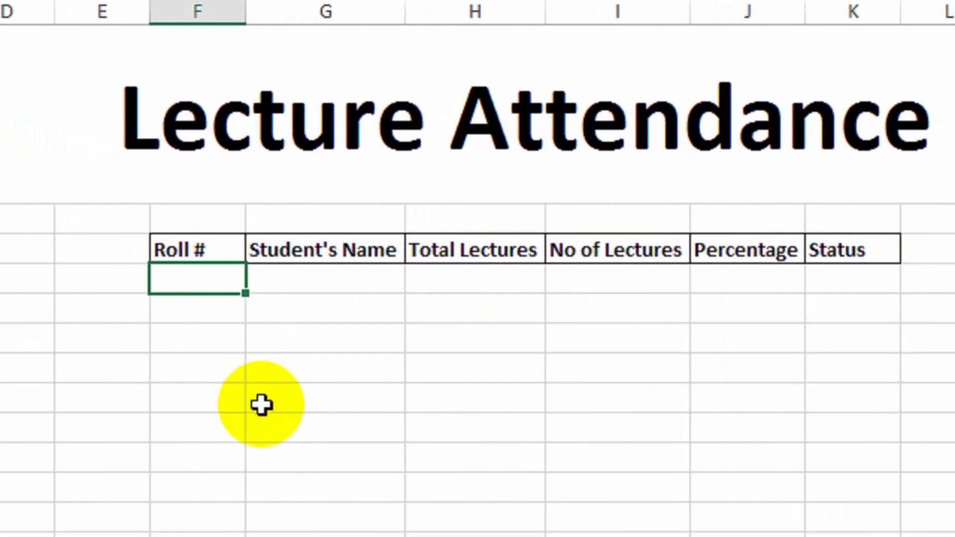
{"action": "key", "text": "Return"}
{"action": "type", "text": "2"}
{"action": "key", "text": "Return"}
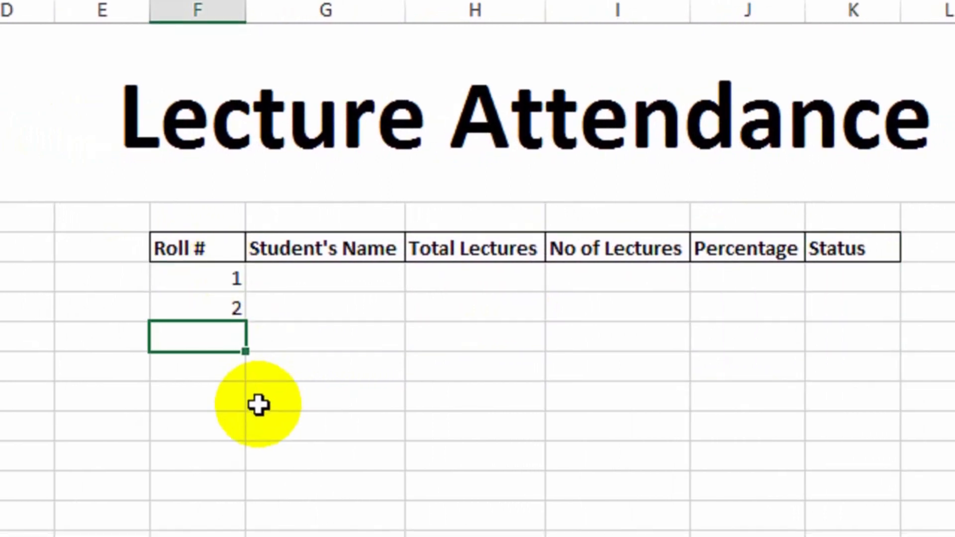
{"action": "left_click_drag", "start_coordinate": [214, 286], "coordinate": [269, 536]}
{"action": "left_click_drag", "start_coordinate": [269, 425], "coordinate": [269, 422]}
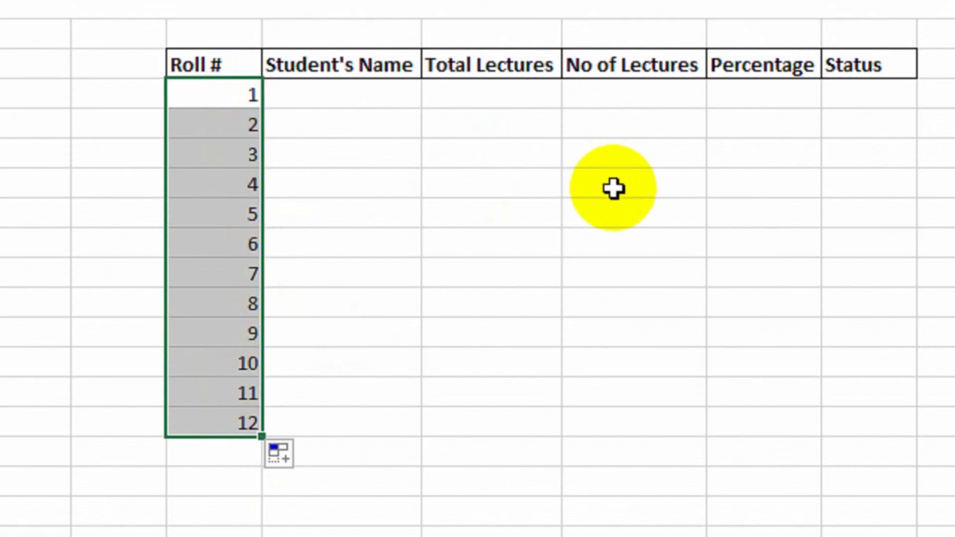
- Apply borders to every cell of the table, from the Roll # header to the Status column at roll number 12
{"action": "left_click_drag", "start_coordinate": [169, 198], "coordinate": [810, 536]}
{"action": "left_click_drag", "start_coordinate": [758, 465], "coordinate": [759, 474]}
{"action": "left_click", "coordinate": [209, 129]}
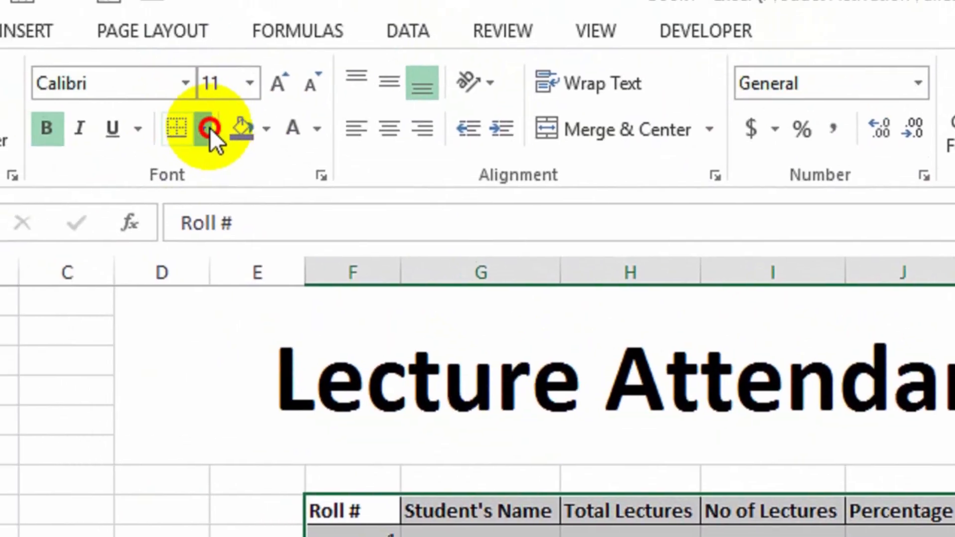
{"action": "left_click", "coordinate": [237, 389]}
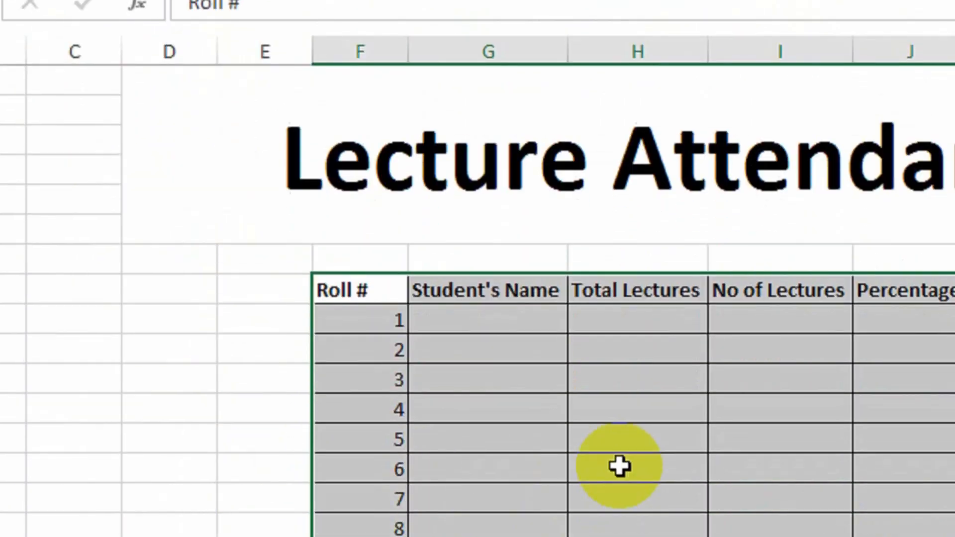
{"action": "left_click", "coordinate": [620, 466]}
- Give the table's header row, from Roll # to Status, a dark blue fill with white text
{"action": "left_click_drag", "start_coordinate": [367, 295], "coordinate": [918, 281]}
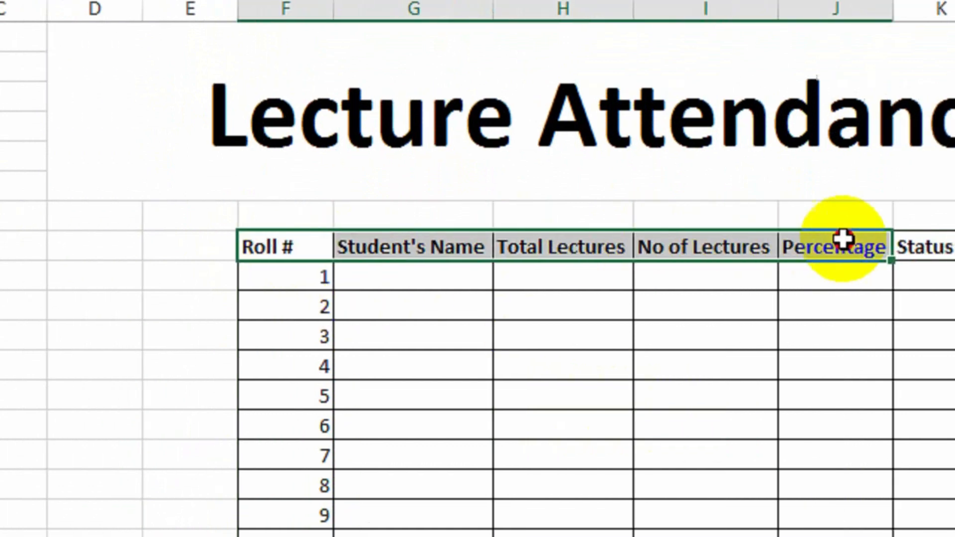
{"action": "left_click_drag", "start_coordinate": [844, 239], "coordinate": [911, 234]}
{"action": "left_click", "coordinate": [208, 117]}
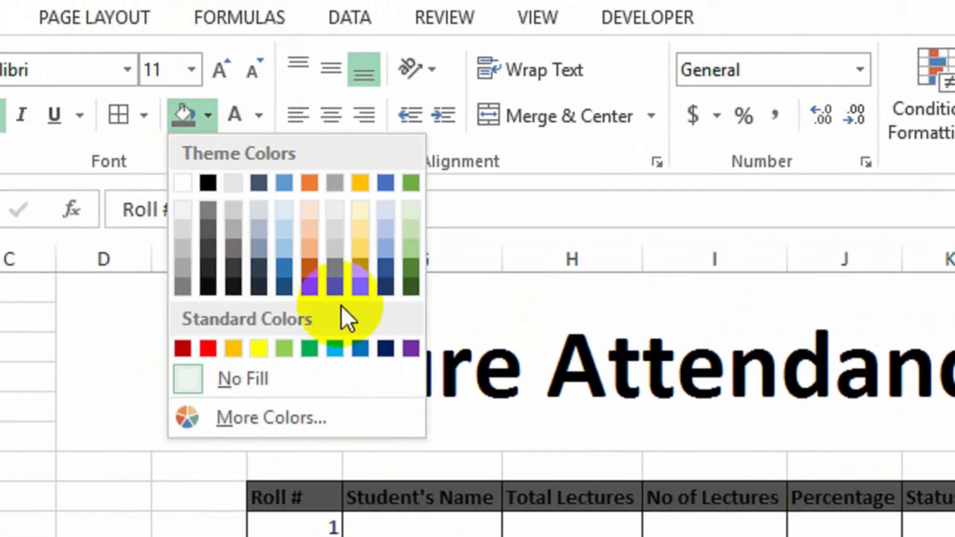
{"action": "left_click", "coordinate": [383, 348]}
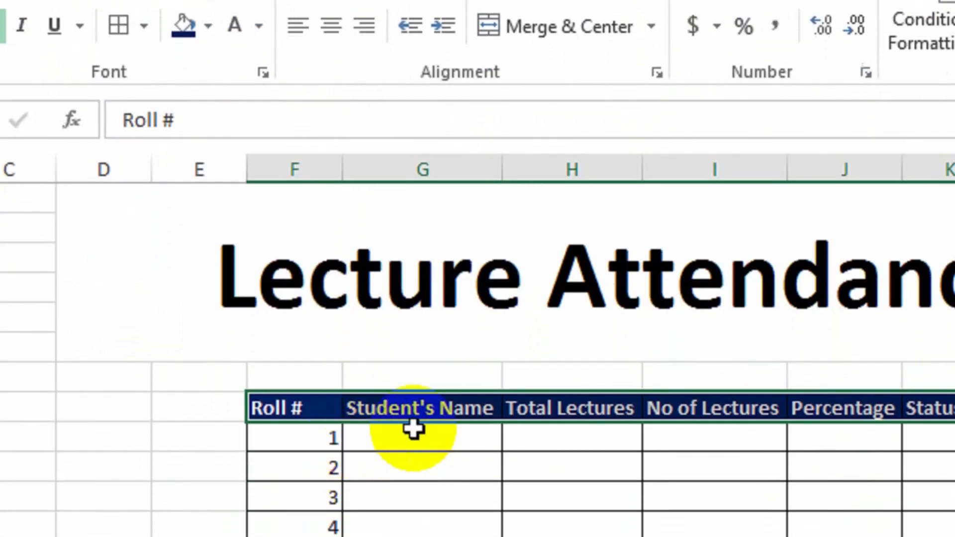
{"action": "left_click", "coordinate": [412, 536]}
- Give the merged Lecture Attendance title a dark grey fill and white text
{"action": "left_click", "coordinate": [317, 415]}
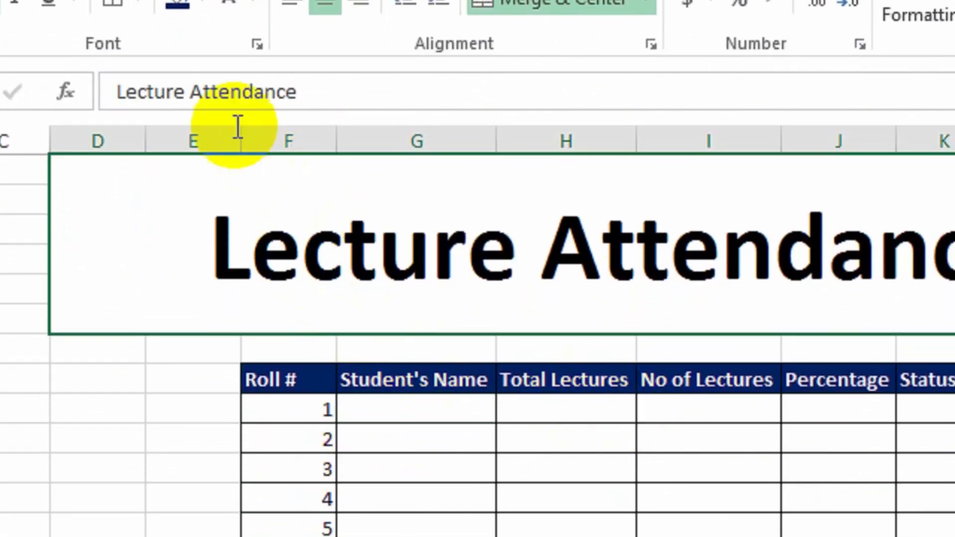
{"action": "left_click", "coordinate": [200, 2]}
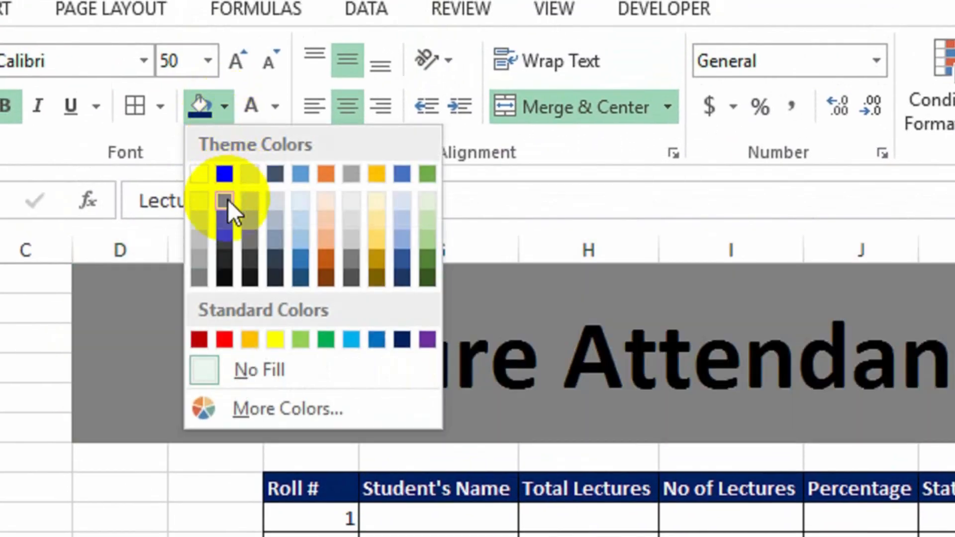
{"action": "left_click", "coordinate": [228, 199]}
{"action": "left_click", "coordinate": [251, 106]}
{"action": "left_click", "coordinate": [199, 469]}
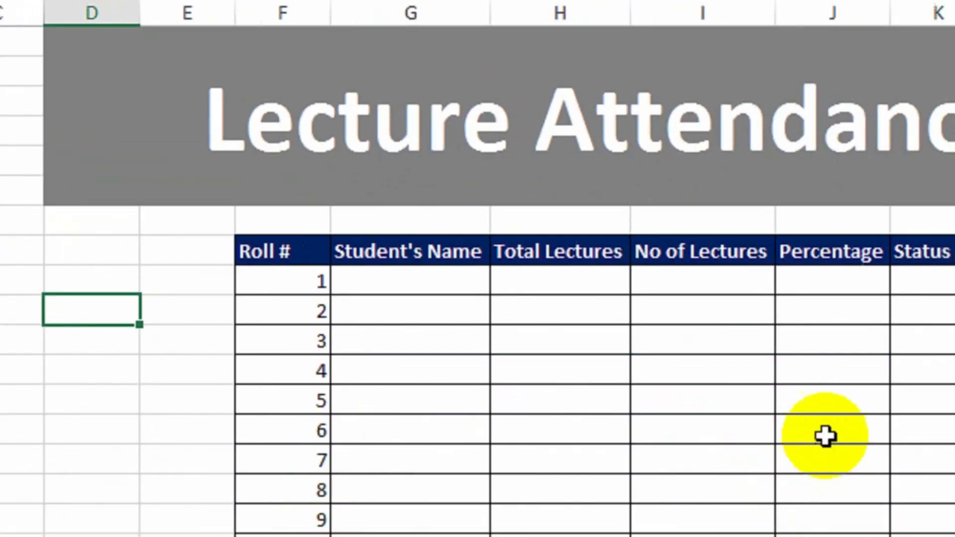
- Fill the Student's Name column with the letters A to L for roll numbers 1 to 12
{"action": "left_click_drag", "start_coordinate": [454, 288], "coordinate": [455, 536]}
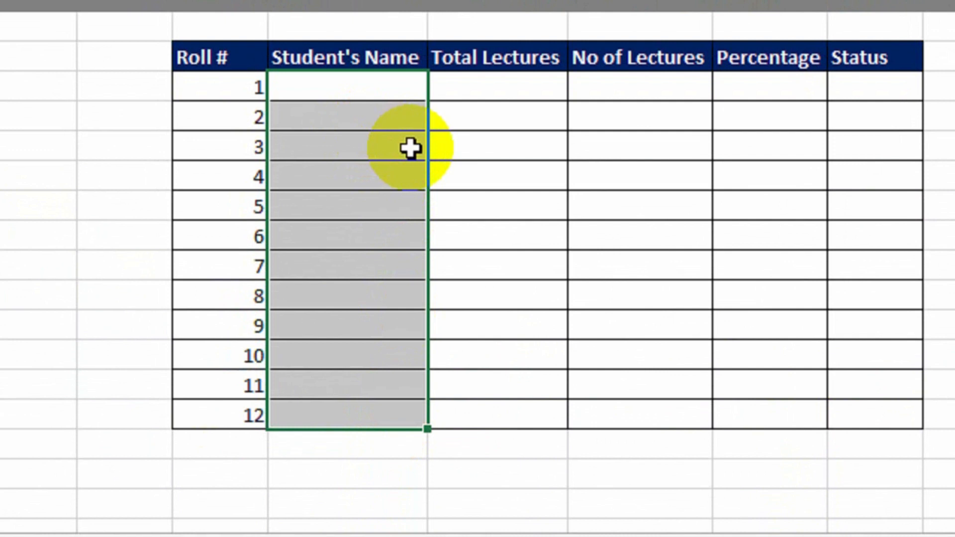
{"action": "left_click", "coordinate": [433, 133]}
{"action": "left_click", "coordinate": [359, 95]}
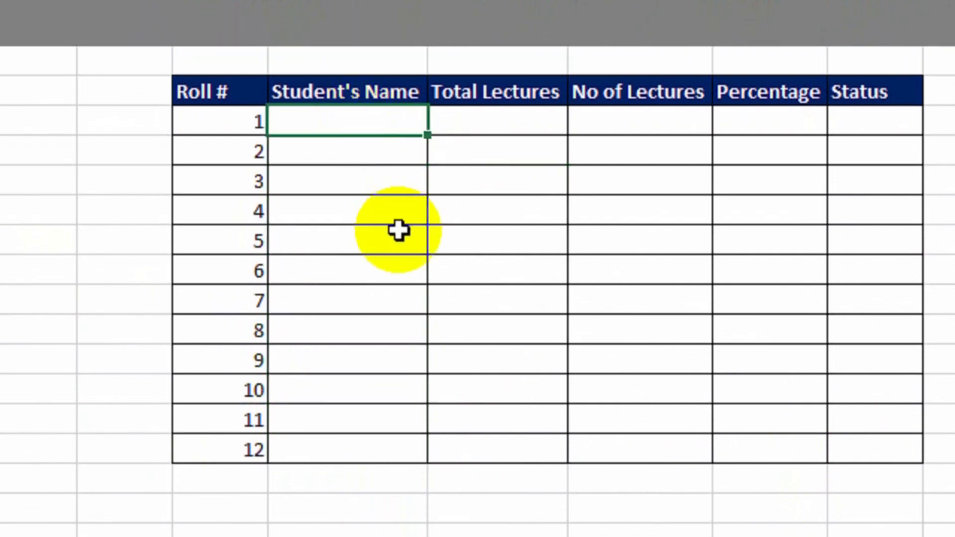
{"action": "key", "text": "Return"}
{"action": "type", "text": "B"}
{"action": "key", "text": "Return"}
{"action": "type", "text": "C"}
{"action": "key", "text": "Return"}
{"action": "type", "text": "D"}
{"action": "key", "text": "Return"}
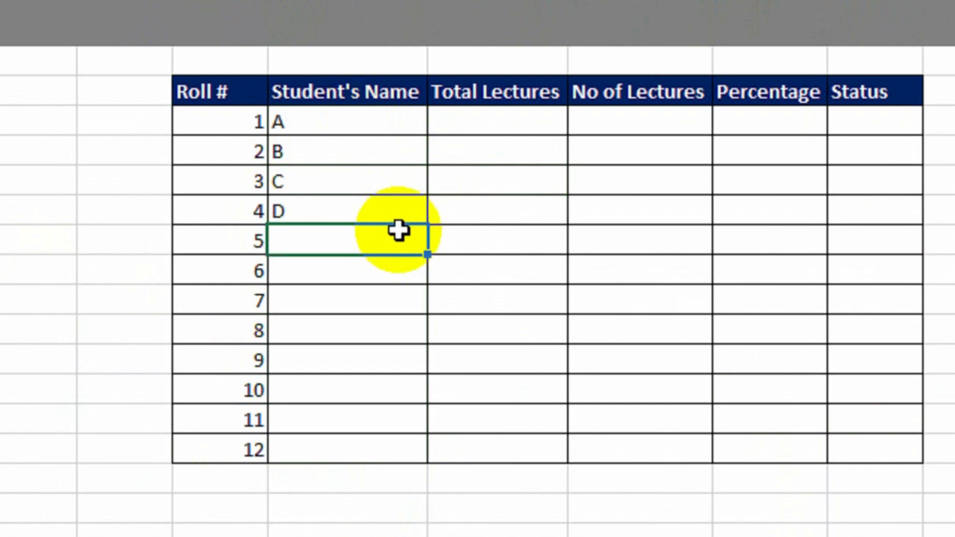
{"action": "type", "text": "E"}
{"action": "key", "text": "Return"}
{"action": "type", "text": "F"}
{"action": "key", "text": "Return"}
{"action": "type", "text": "G"}
{"action": "key", "text": "Return"}
{"action": "type", "text": "H"}
{"action": "key", "text": "Return"}
{"action": "type", "text": "I"}
{"action": "key", "text": "Return"}
{"action": "type", "text": "J"}
{"action": "key", "text": "Return"}
{"action": "type", "text": "K"}
{"action": "key", "text": "Return"}
{"action": "type", "text": "L"}
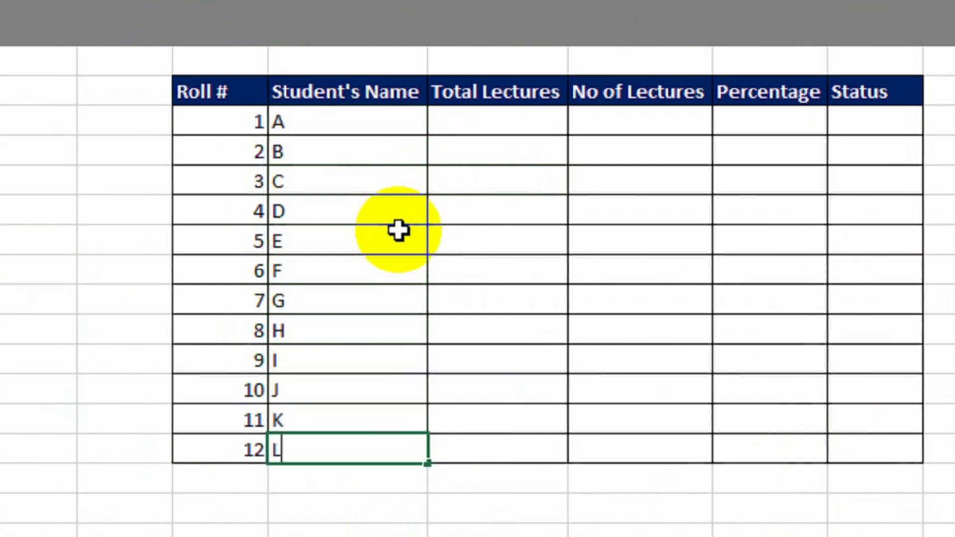
{"action": "key", "text": "Return"}
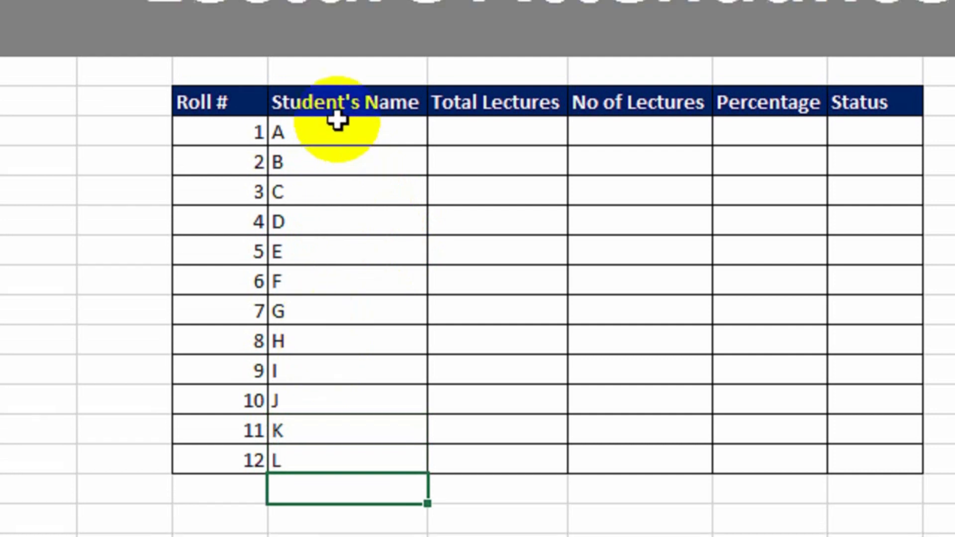
- Enter the Total Lectures for students A to L: 30, 50, 40, 18, 8, 35, 50, 42, 28, 22, 20 and 18
{"action": "left_click", "coordinate": [336, 99]}
{"action": "left_click_drag", "start_coordinate": [335, 144], "coordinate": [340, 469]}
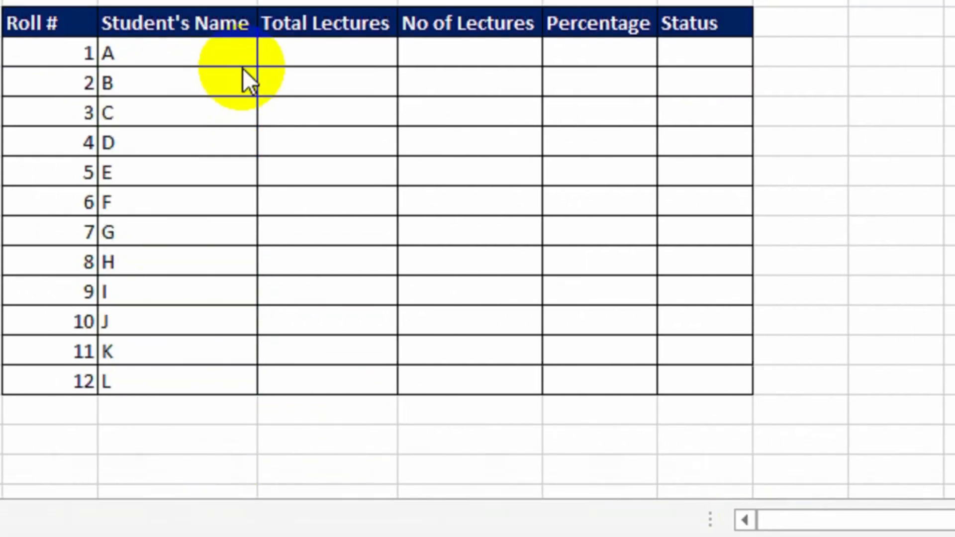
{"action": "left_click", "coordinate": [456, 76]}
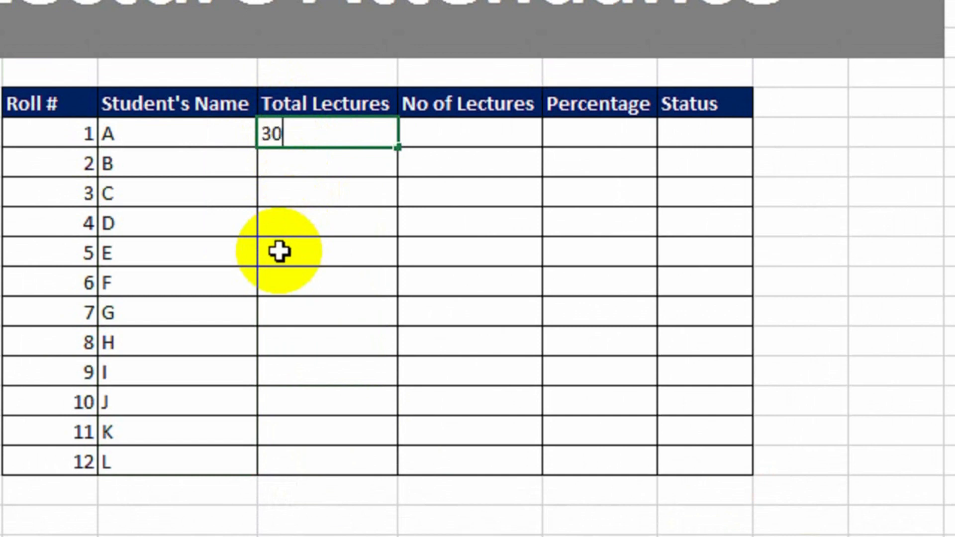
{"action": "key", "text": "Return"}
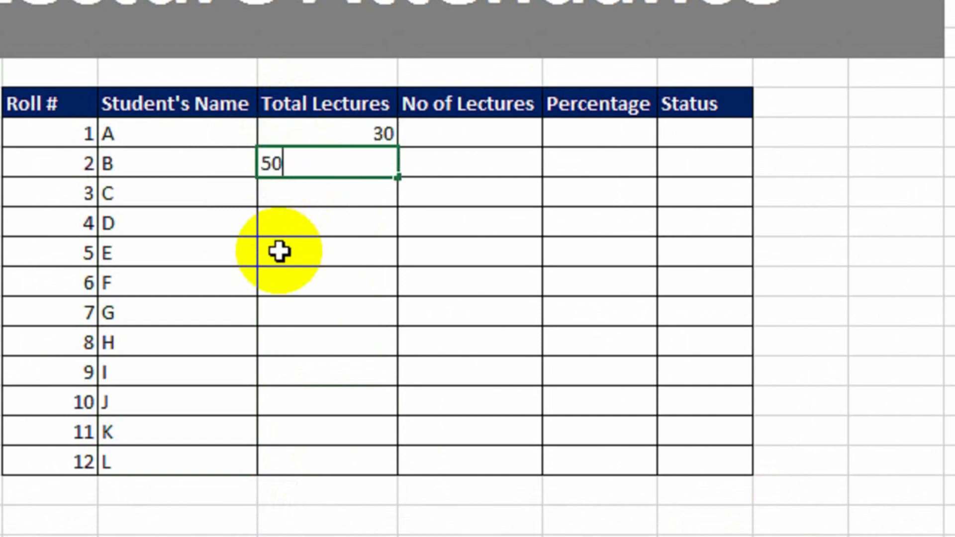
{"action": "key", "text": "Return"}
{"action": "key", "text": "Return"}
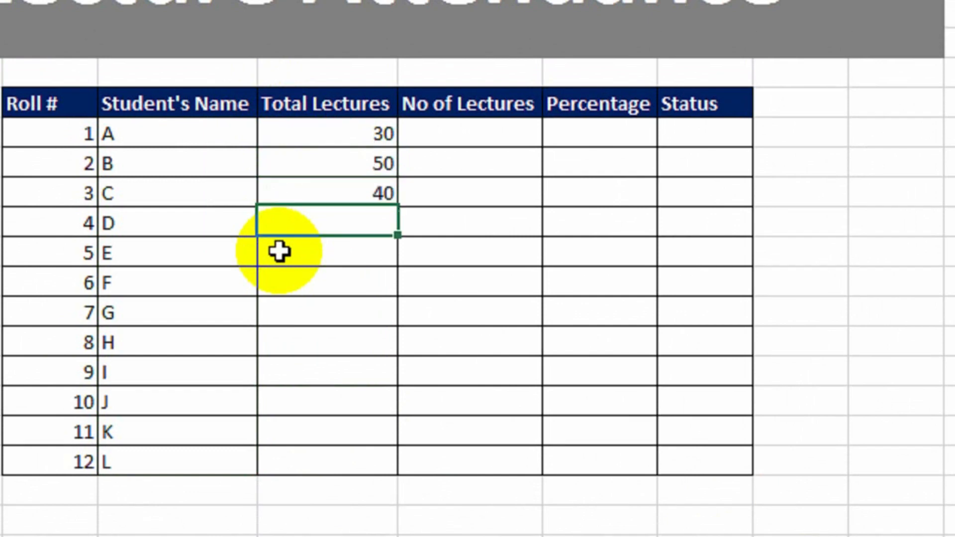
{"action": "type", "text": "18"}
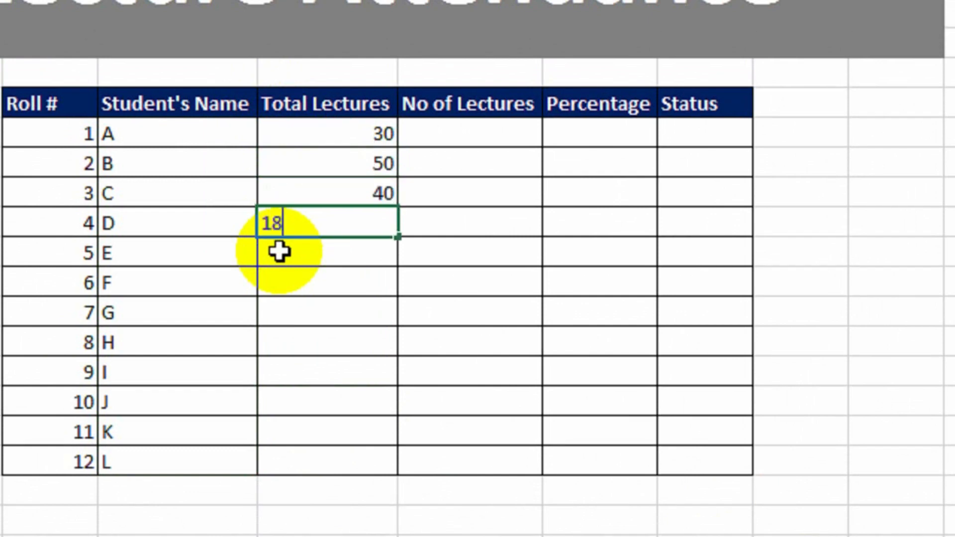
{"action": "key", "text": "Return"}
{"action": "type", "text": "8"}
{"action": "key", "text": "Return"}
{"action": "type", "text": "35"}
{"action": "key", "text": "Return"}
{"action": "type", "text": "50"}
{"action": "key", "text": "Return"}
{"action": "key", "text": "Return"}
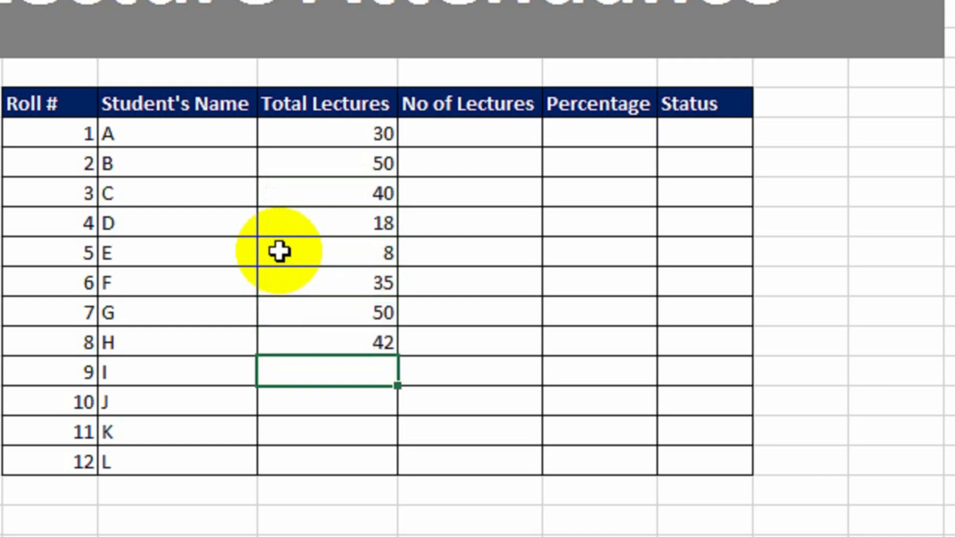
{"action": "key", "text": "Return"}
{"action": "type", "text": "22"}
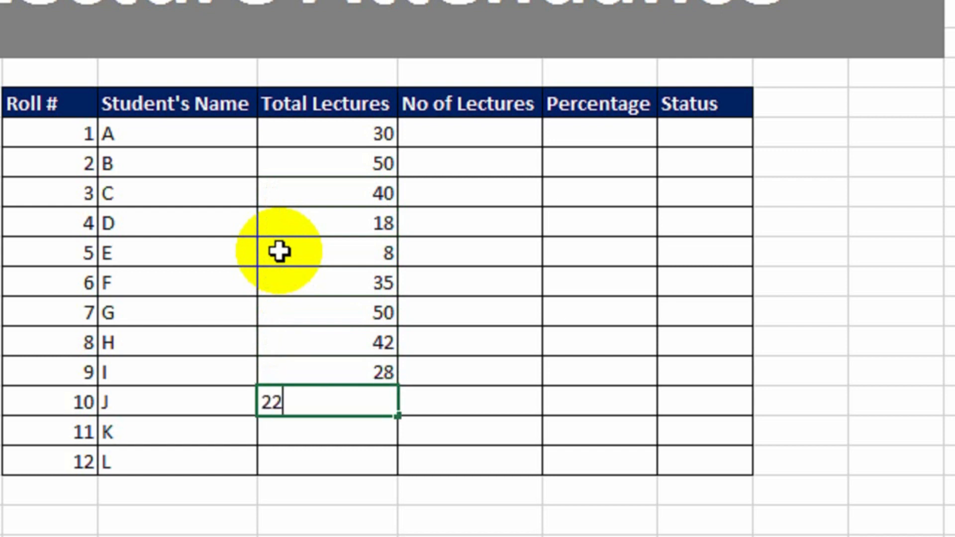
{"action": "key", "text": "Return"}
{"action": "type", "text": "20"}
{"action": "key", "text": "Return"}
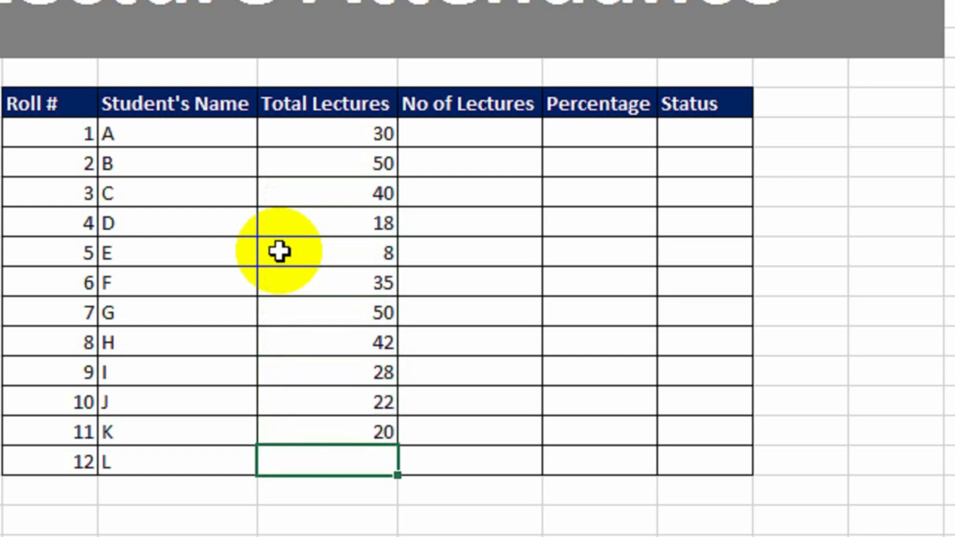
{"action": "key", "text": "Return"}
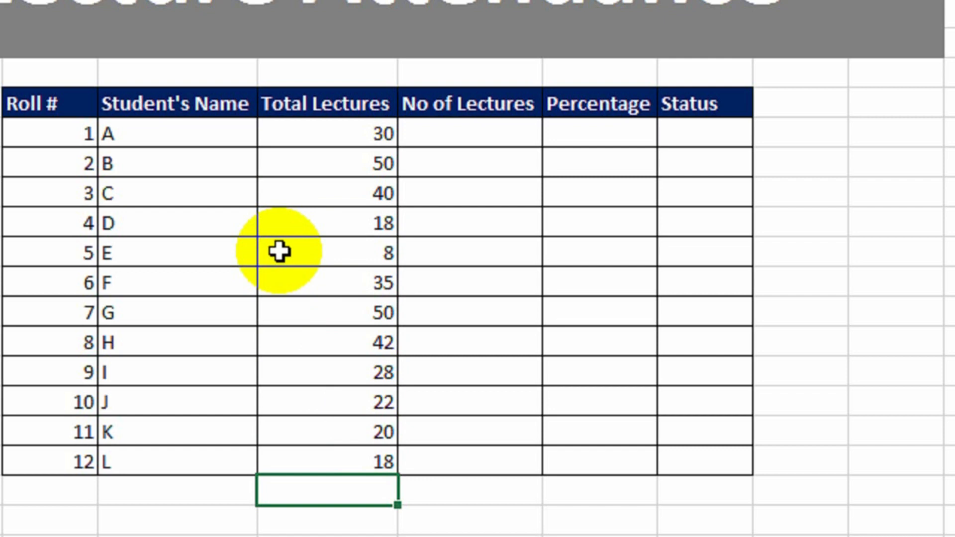
- Enter the No of Lectures for students A to L: 25, 20, 38, 12, 6, 30, 40, 41, 20, 14, 16 and 15
{"action": "left_click_drag", "start_coordinate": [314, 135], "coordinate": [335, 437]}
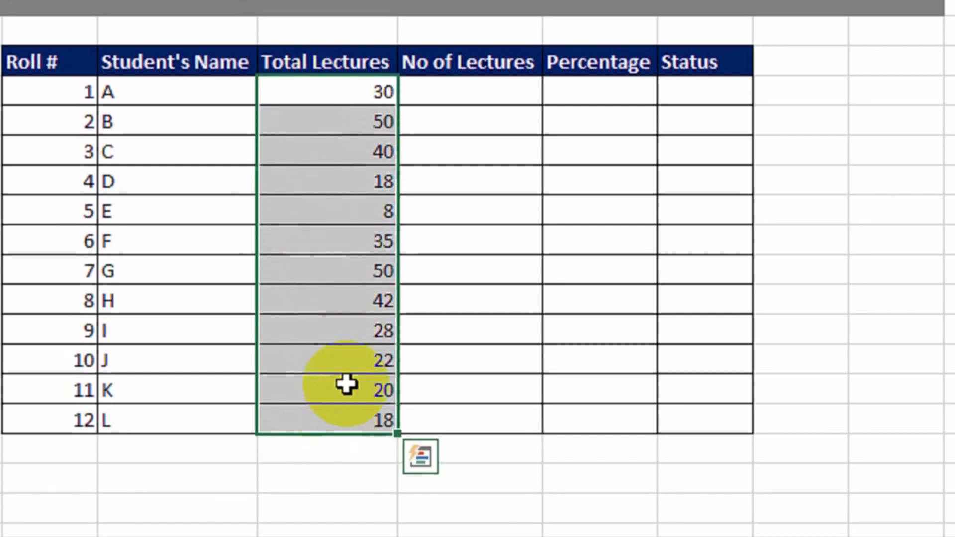
{"action": "left_click", "coordinate": [454, 119]}
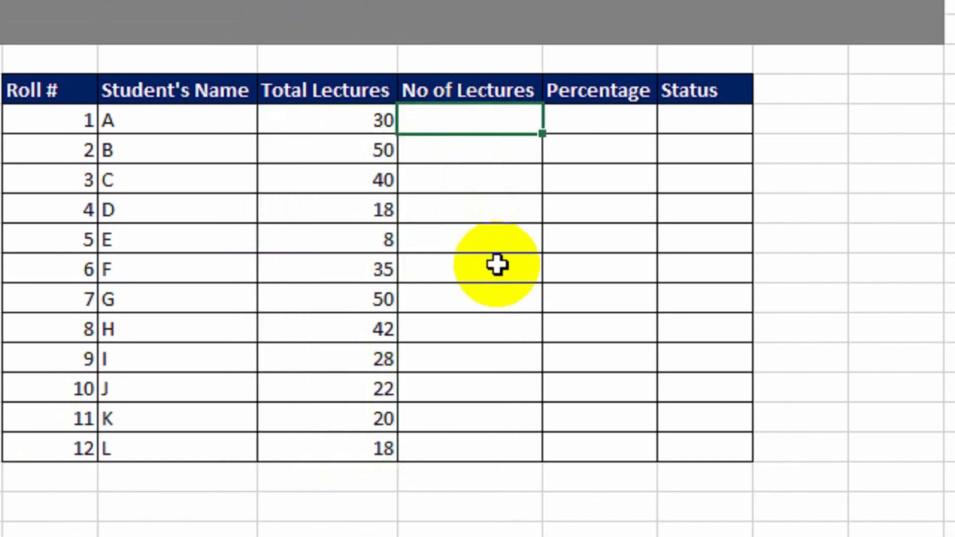
{"action": "type", "text": "25"}
{"action": "key", "text": "Return"}
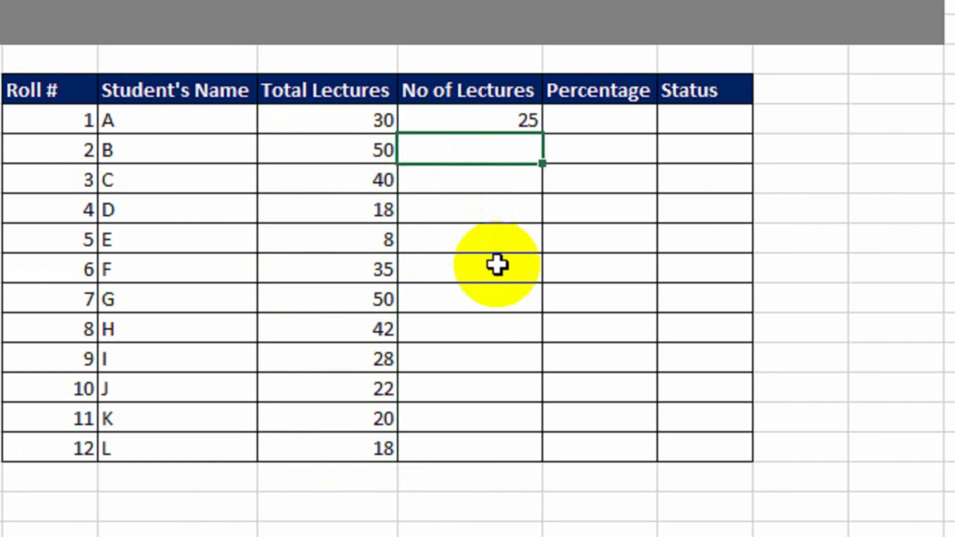
{"action": "type", "text": "20"}
{"action": "key", "text": "Return"}
{"action": "type", "text": "38"}
{"action": "key", "text": "Return"}
{"action": "key", "text": "Return"}
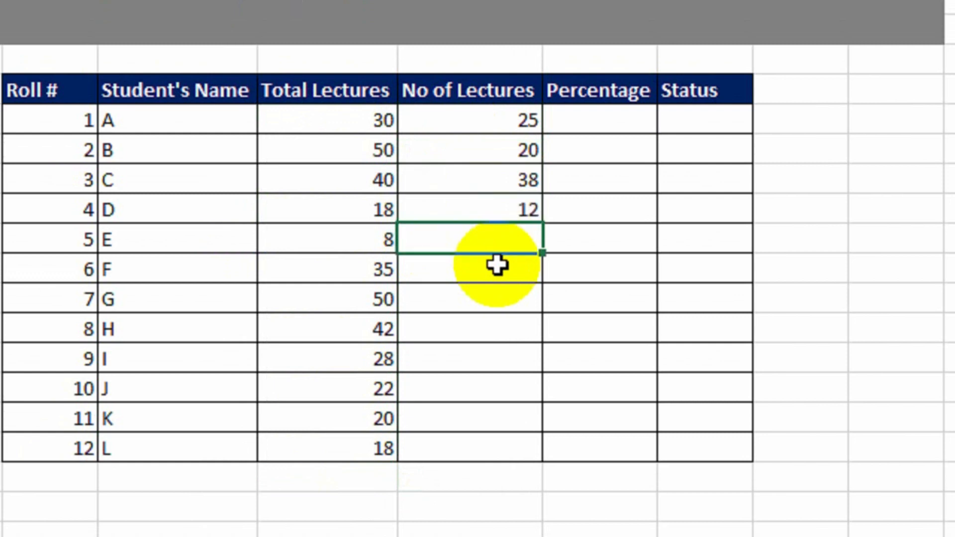
{"action": "type", "text": "6"}
{"action": "key", "text": "Return"}
{"action": "type", "text": "30"}
{"action": "key", "text": "Return"}
{"action": "type", "text": "40"}
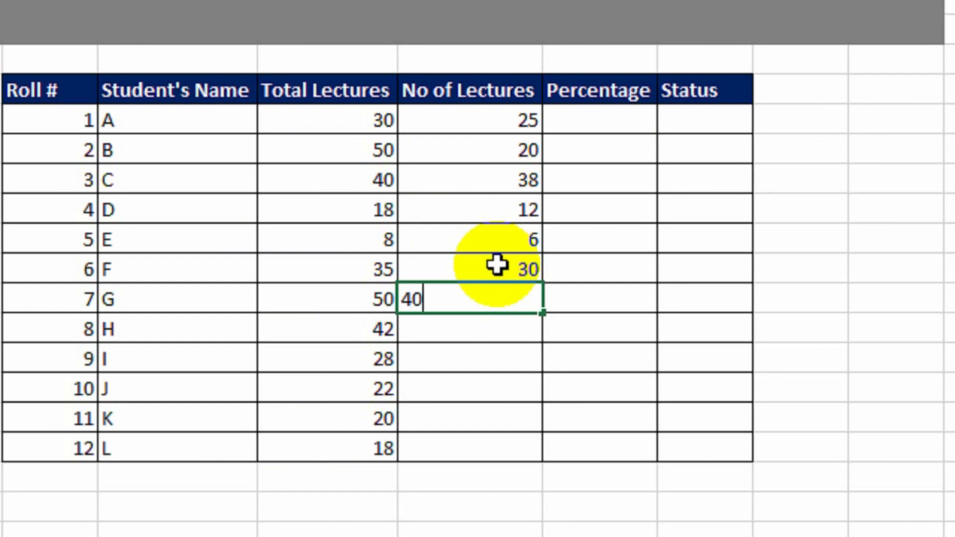
{"action": "key", "text": "Return"}
{"action": "type", "text": "41"}
{"action": "key", "text": "Return"}
{"action": "type", "text": "2"}
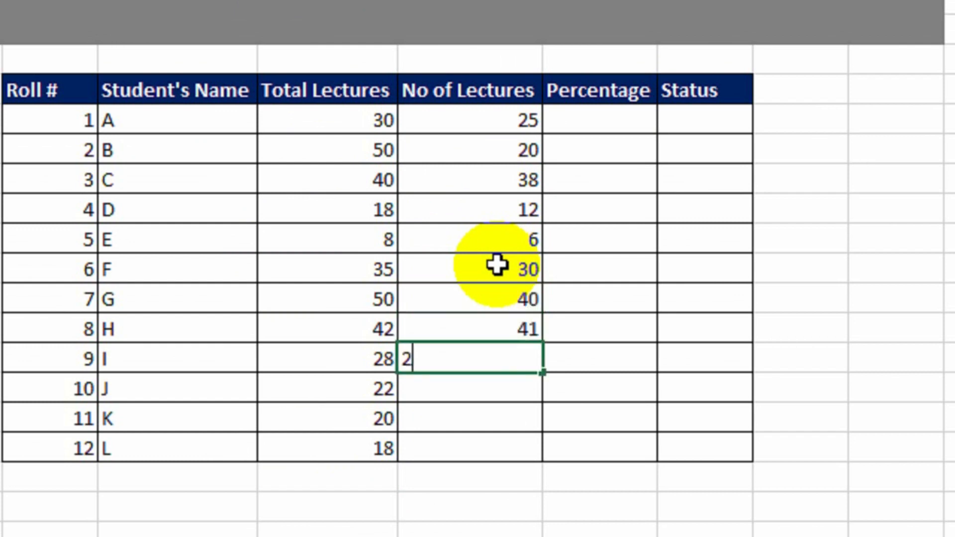
{"action": "type", "text": "0"}
{"action": "key", "text": "Return"}
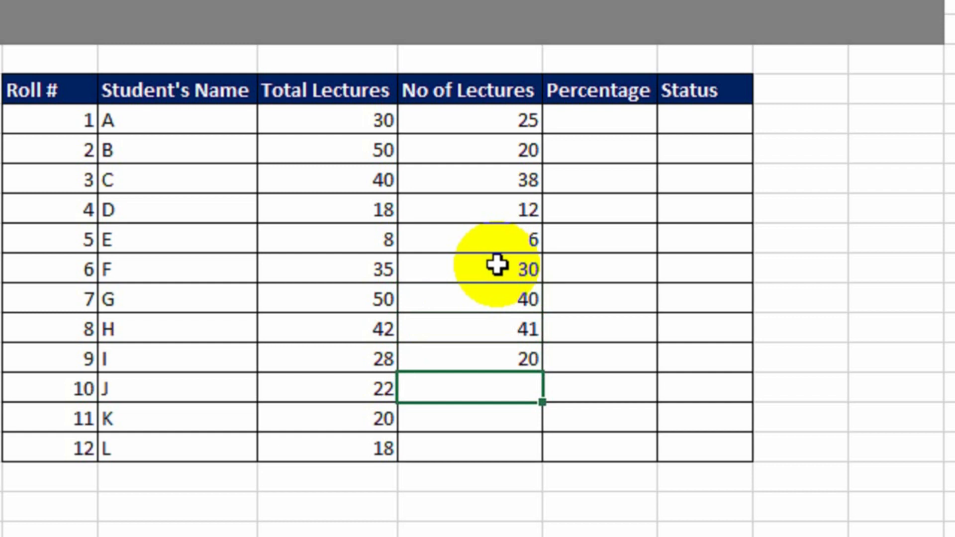
{"action": "key", "text": "Return"}
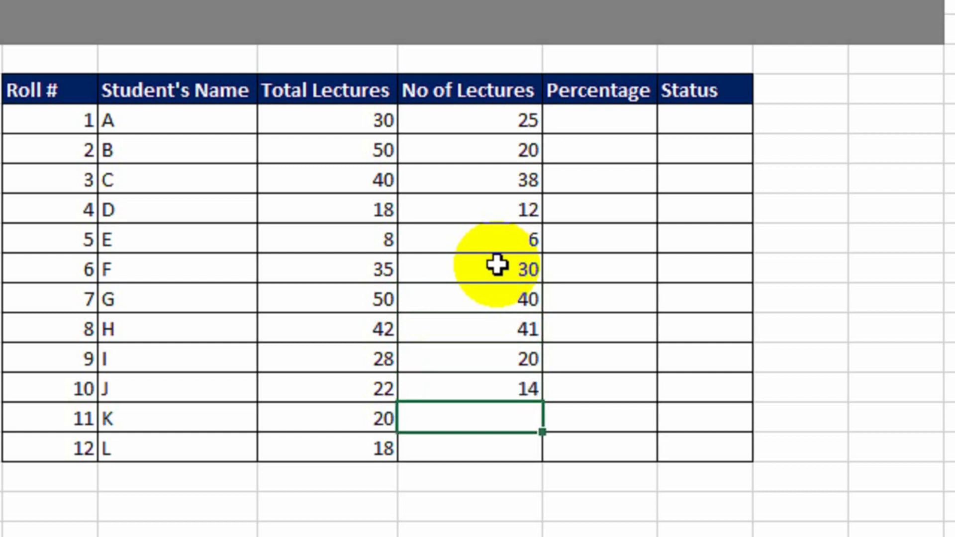
{"action": "key", "text": "Return"}
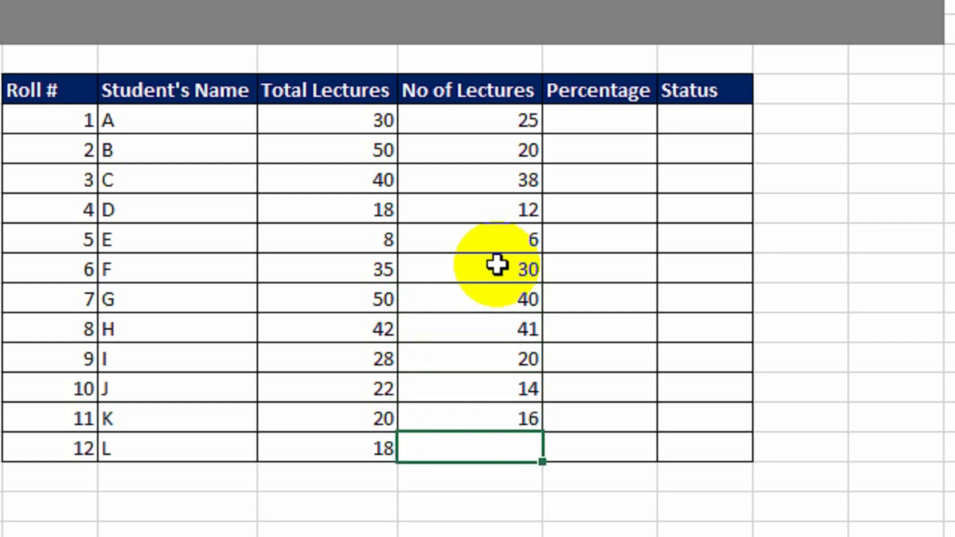
{"action": "type", "text": "15"}
{"action": "key", "text": "Return"}
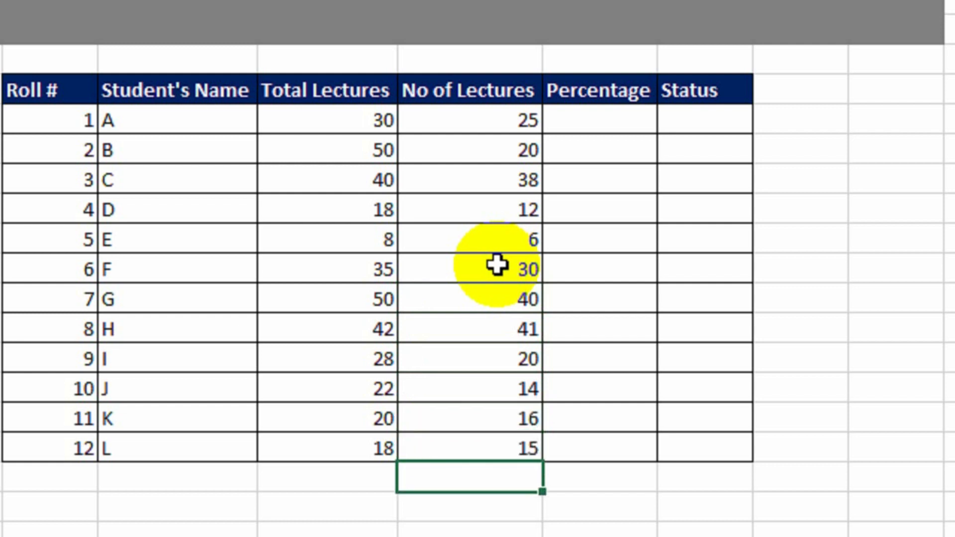
- Calculate student A's Percentage with =I9/H9*100 and fill the formula down to student L
{"action": "left_click_drag", "start_coordinate": [473, 122], "coordinate": [453, 460]}
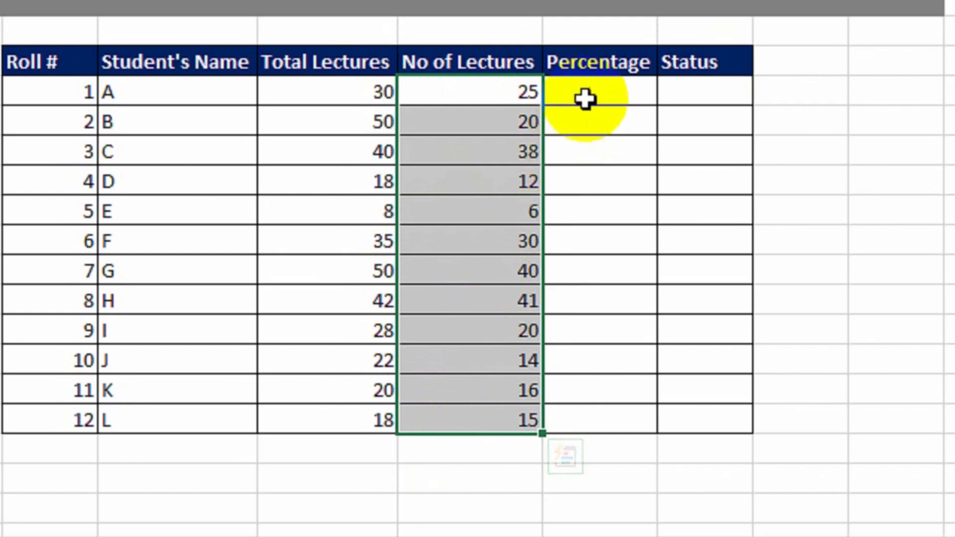
{"action": "left_click", "coordinate": [594, 64]}
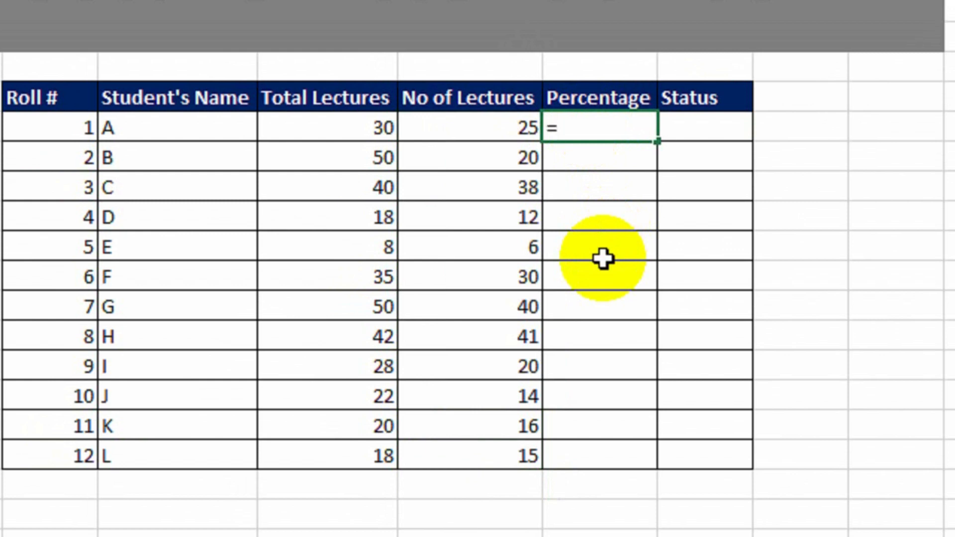
{"action": "type", "text": "="}
{"action": "key", "text": "Left"}
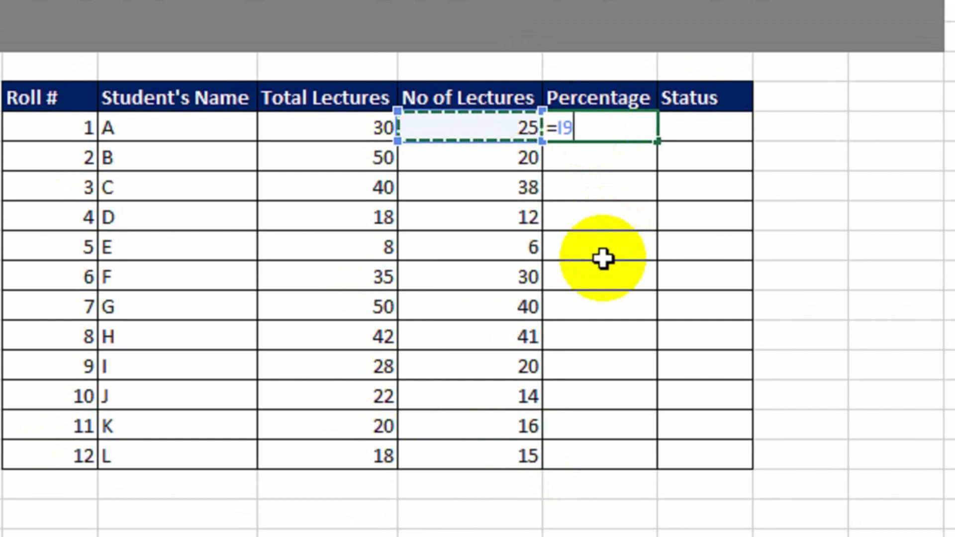
{"action": "type", "text": "/"}
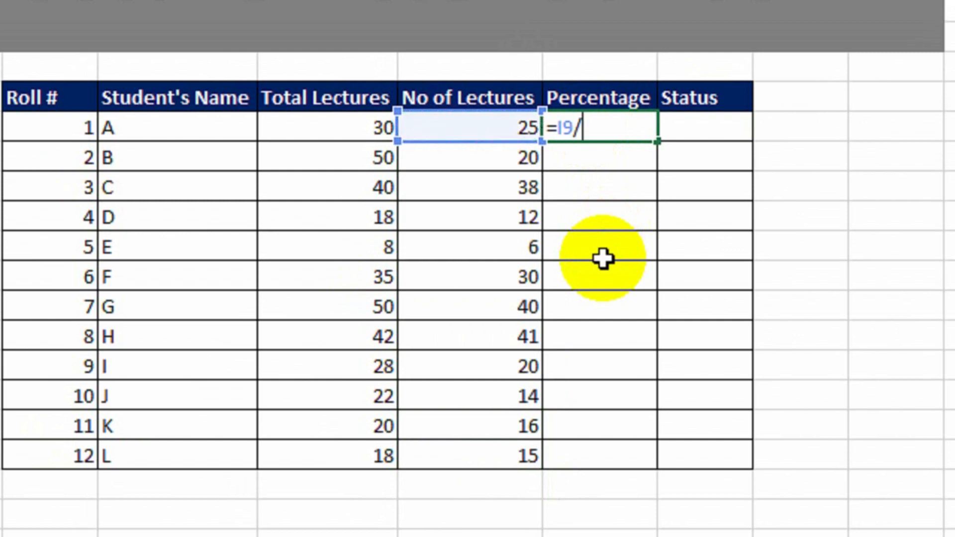
{"action": "key", "text": "Left"}
{"action": "key", "text": "Left"}
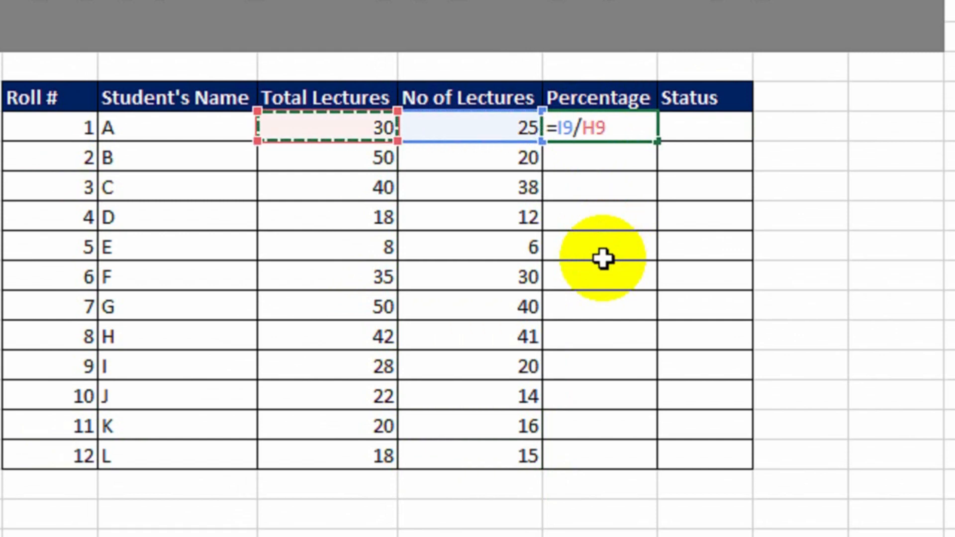
{"action": "type", "text": "*100"}
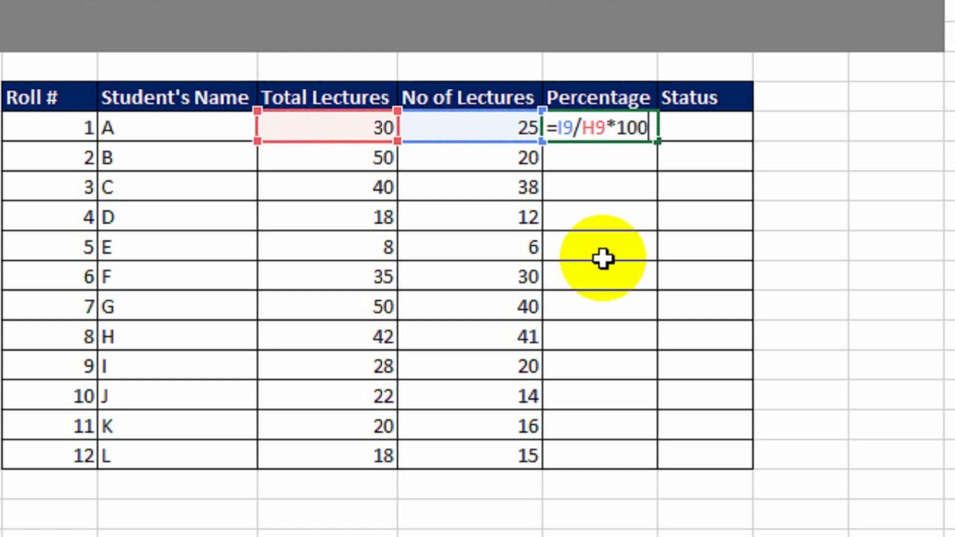
{"action": "key", "text": "Return"}
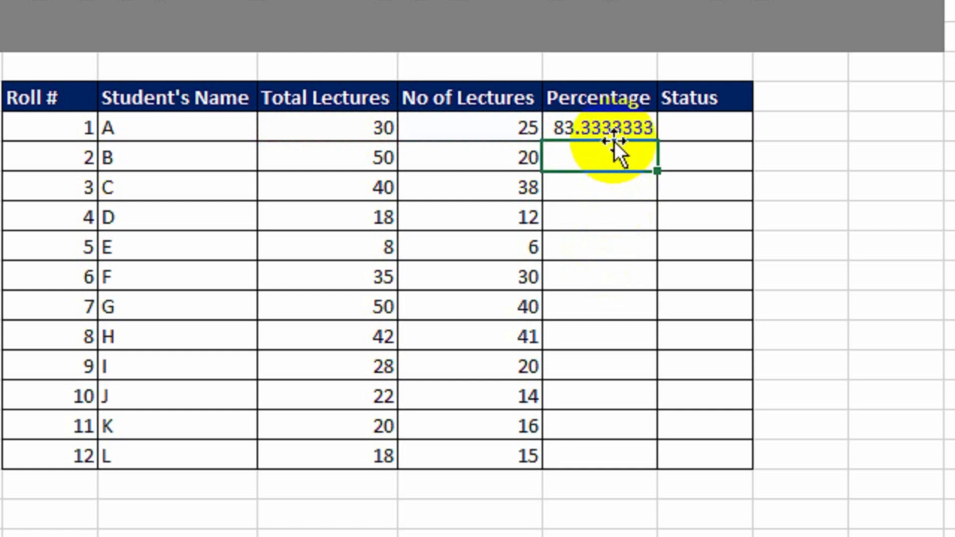
{"action": "left_click", "coordinate": [599, 132]}
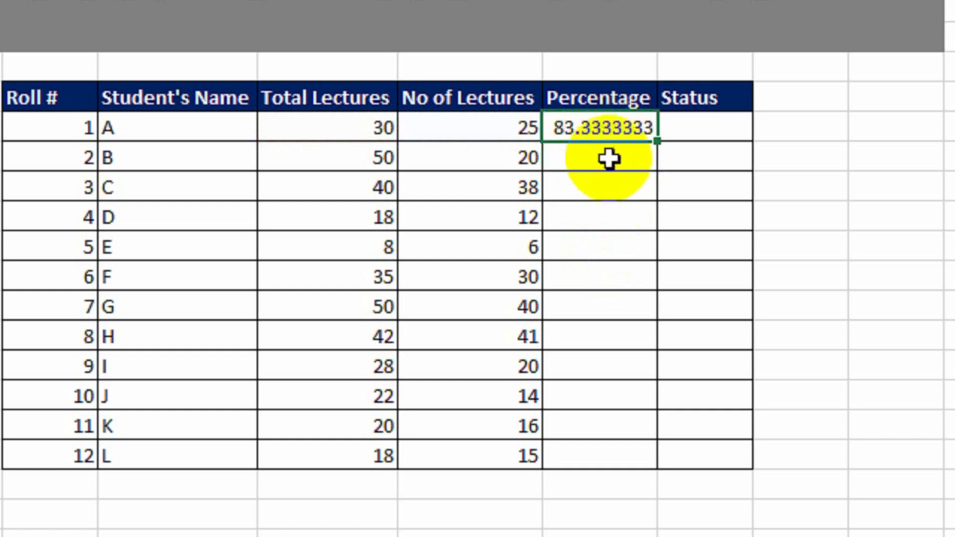
{"action": "left_click_drag", "start_coordinate": [657, 147], "coordinate": [657, 469]}
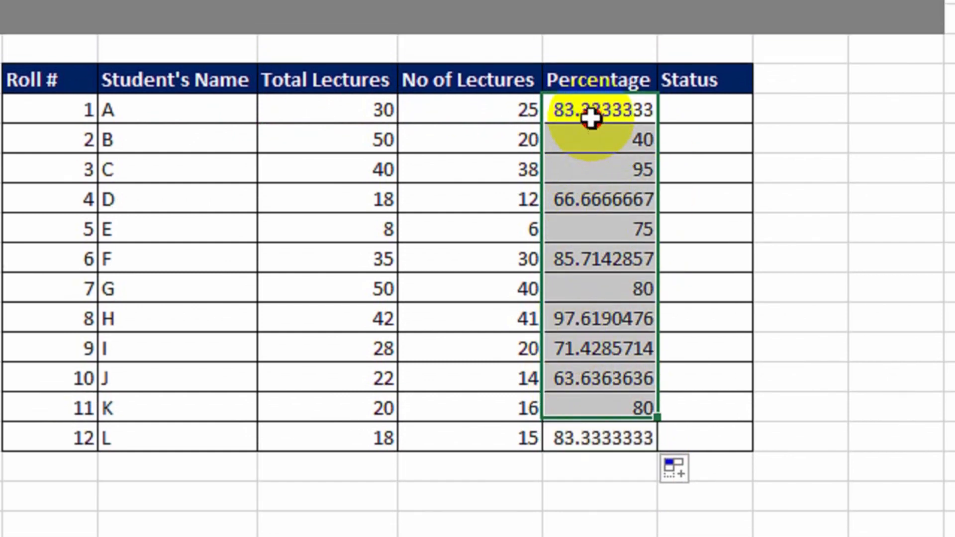
- Round student A's Percentage to one decimal place by changing its formula to =ROUND((I9/H9*100),1)
{"action": "left_click", "coordinate": [591, 80]}
{"action": "double_click", "coordinate": [590, 132]}
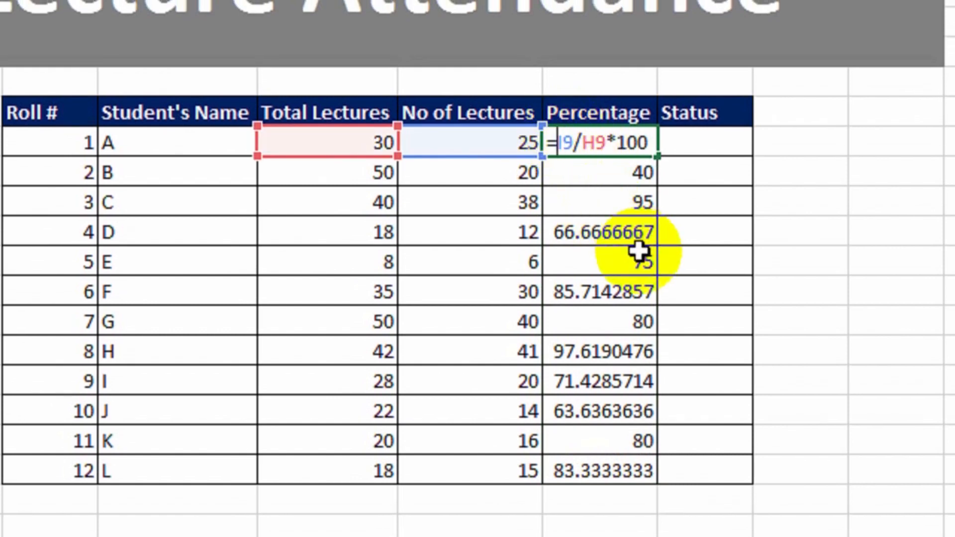
{"action": "type", "text": "("}
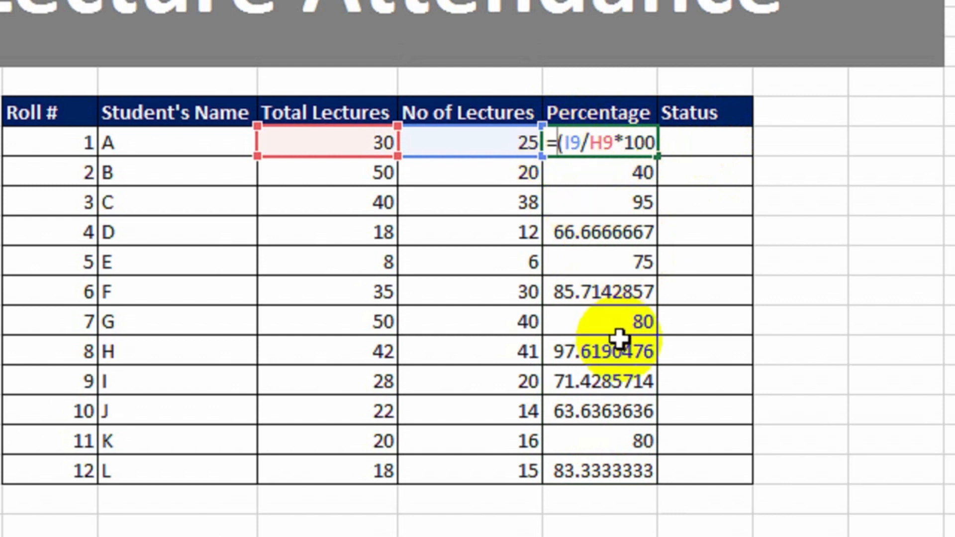
{"action": "type", "text": "round"}
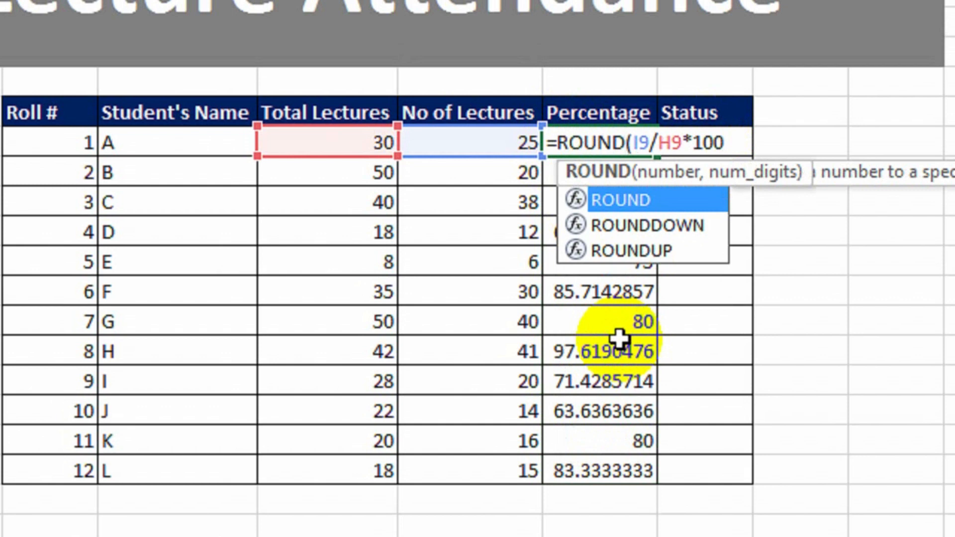
{"action": "left_click", "coordinate": [626, 144]}
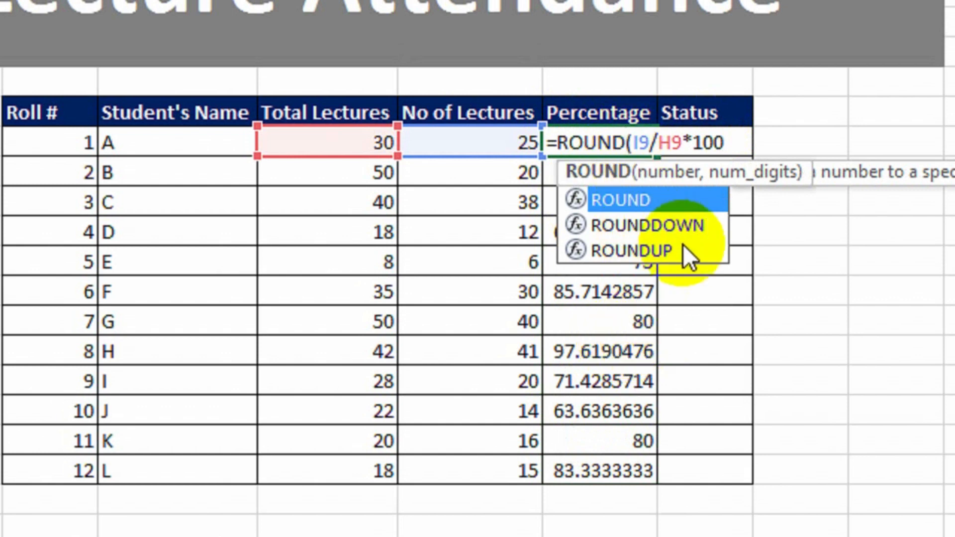
{"action": "type", "text": "("}
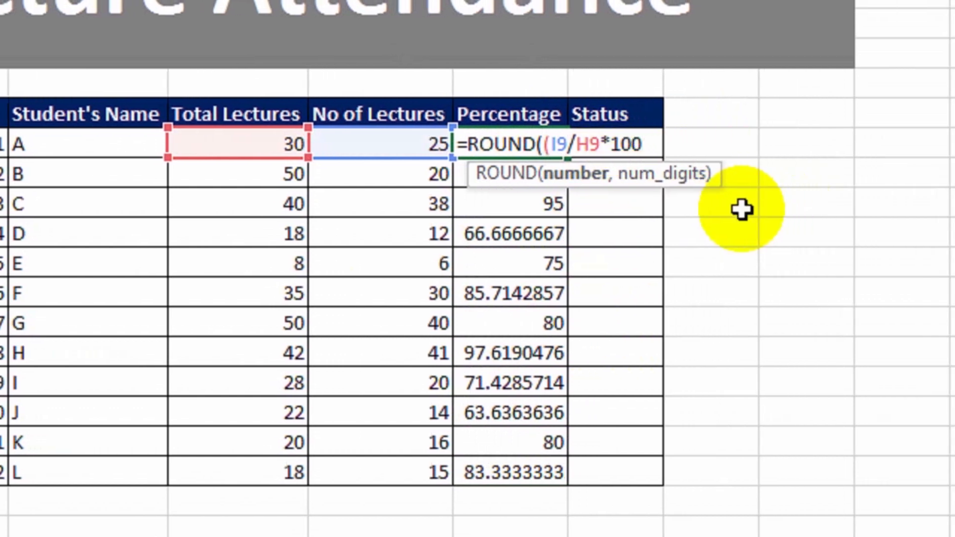
{"action": "type", "text": ")"}
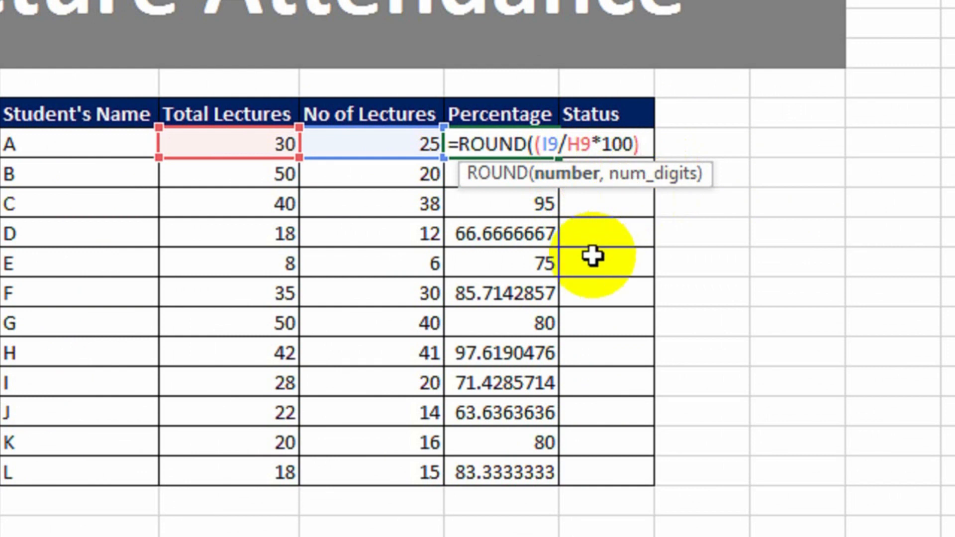
{"action": "type", "text": ",1"}
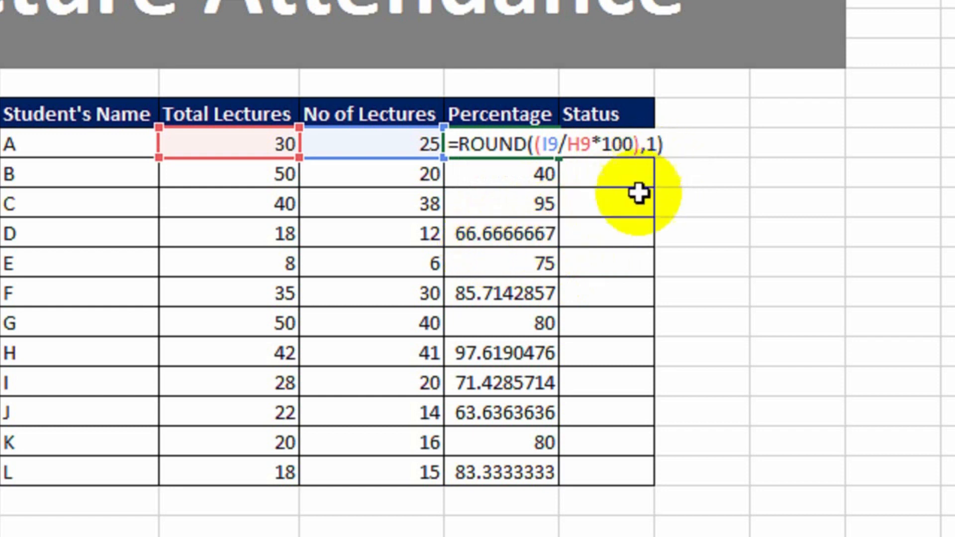
{"action": "key", "text": "Return"}
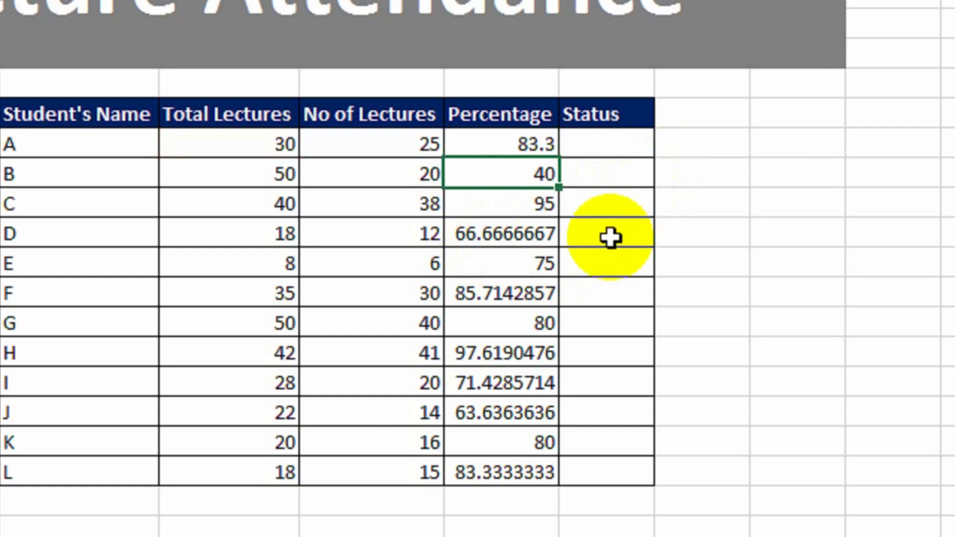
- Fill the rounded Percentage formula from student A down to student L
{"action": "left_click", "coordinate": [502, 145]}
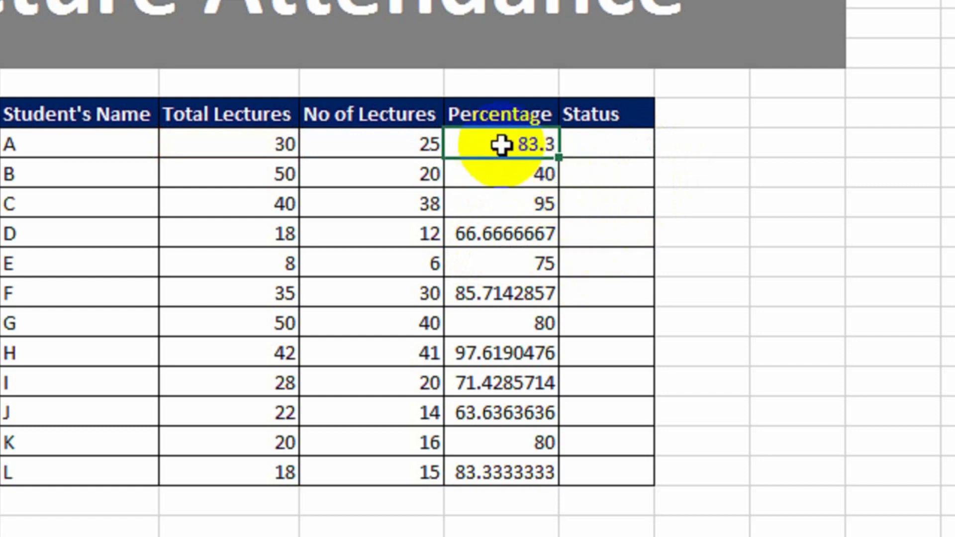
{"action": "left_click_drag", "start_coordinate": [560, 157], "coordinate": [566, 487]}
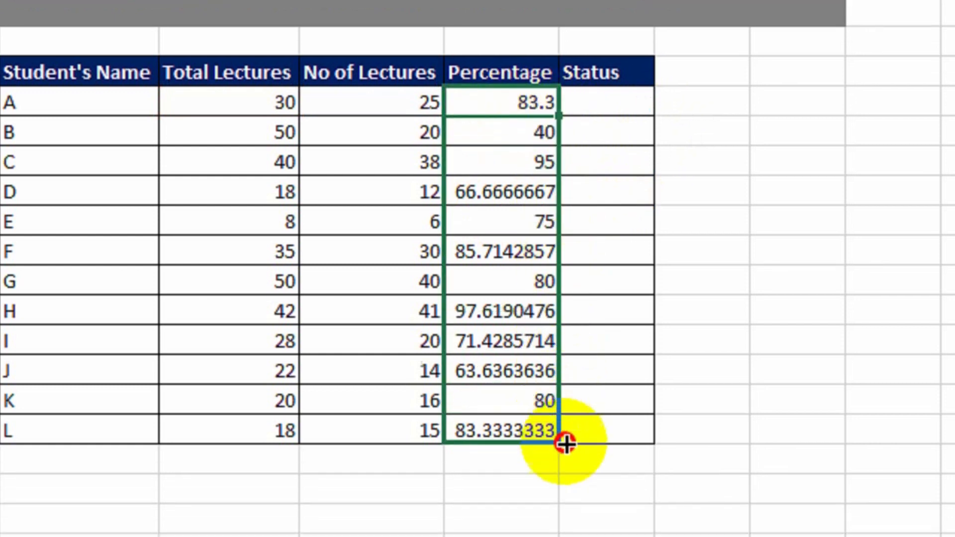
{"action": "left_click_drag", "start_coordinate": [566, 443], "coordinate": [565, 458]}
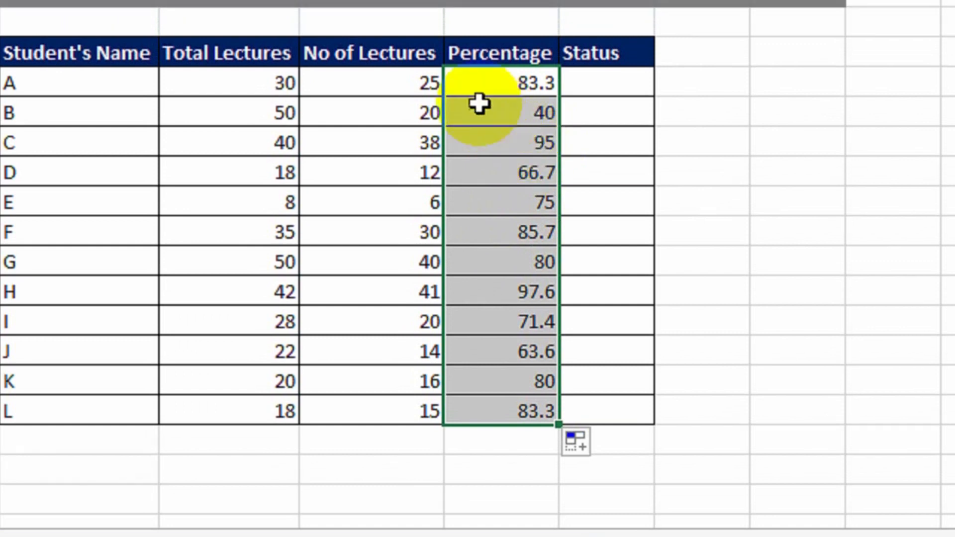
{"action": "left_click_drag", "start_coordinate": [497, 63], "coordinate": [484, 383]}
- Enter the formula =IF(J9>=90,"Promote","Reject") in student A's Status cell
{"action": "left_click", "coordinate": [581, 88]}
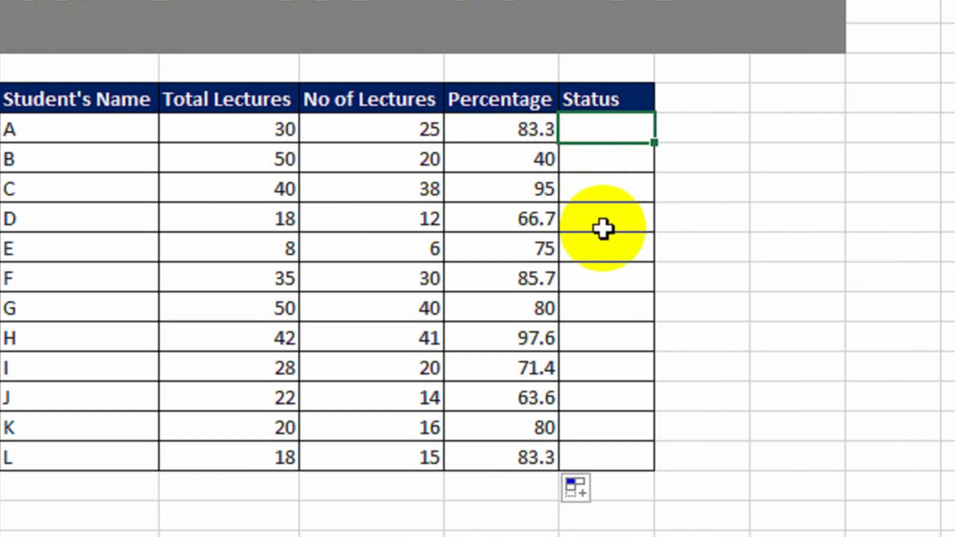
{"action": "type", "text": "=IF("}
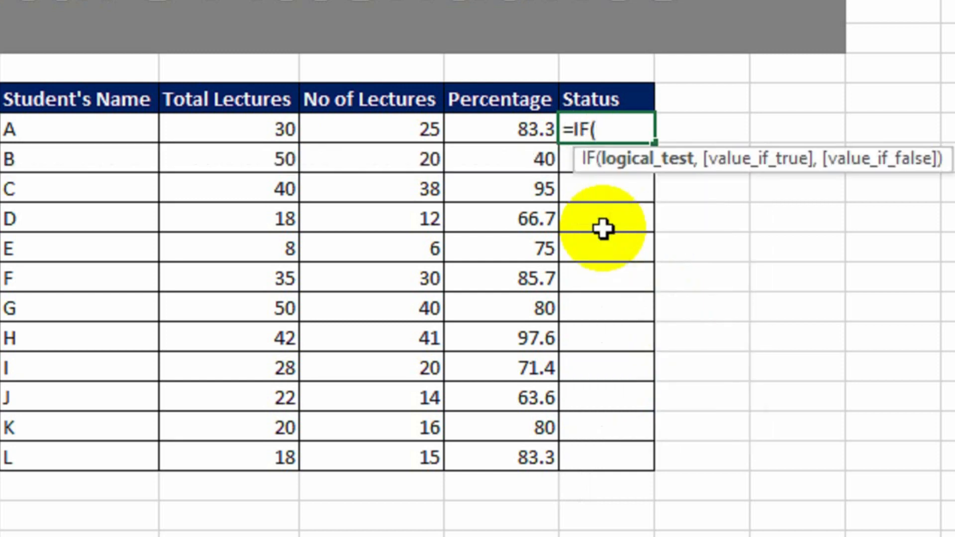
{"action": "key", "text": "Left"}
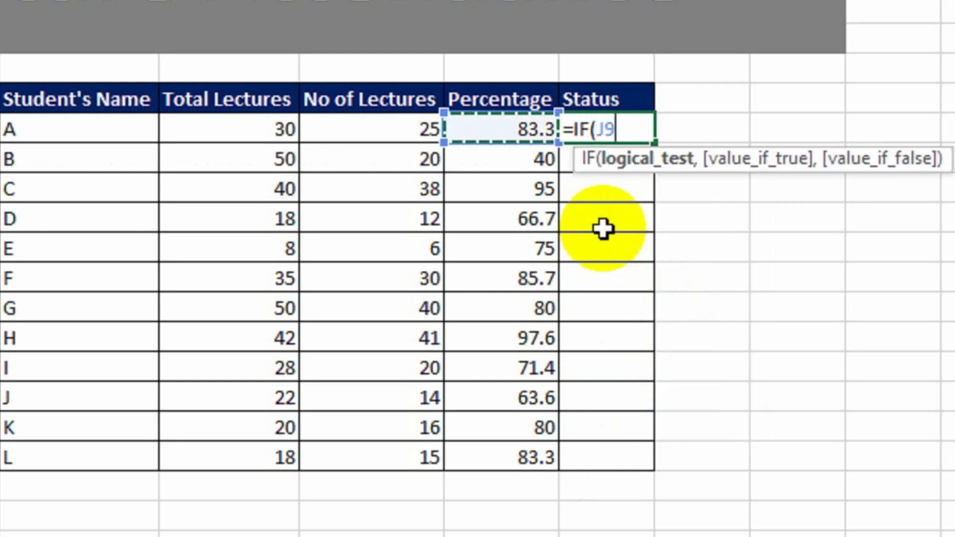
{"action": "type", "text": ">"}
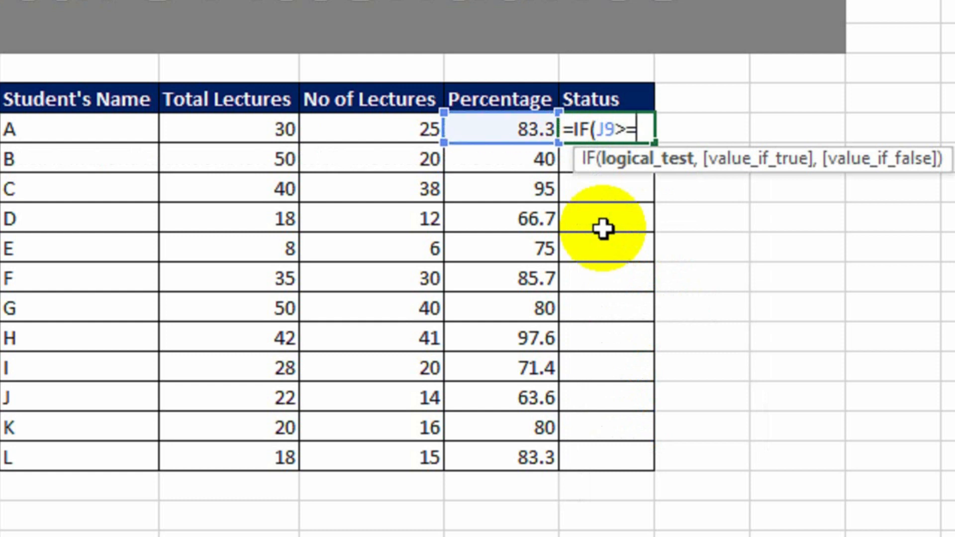
{"action": "type", "text": "=90,\"Prom"}
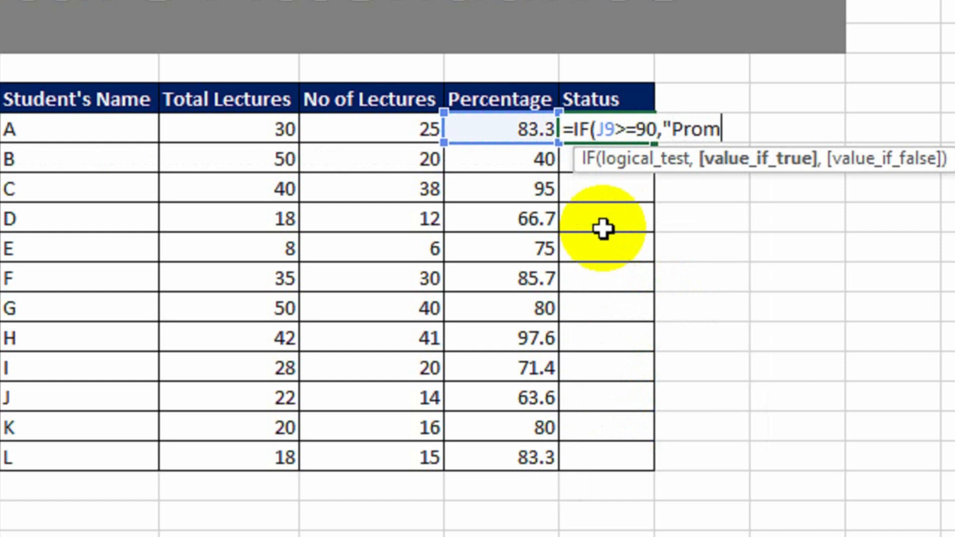
{"action": "type", "text": "ote\",\"Reject\""}
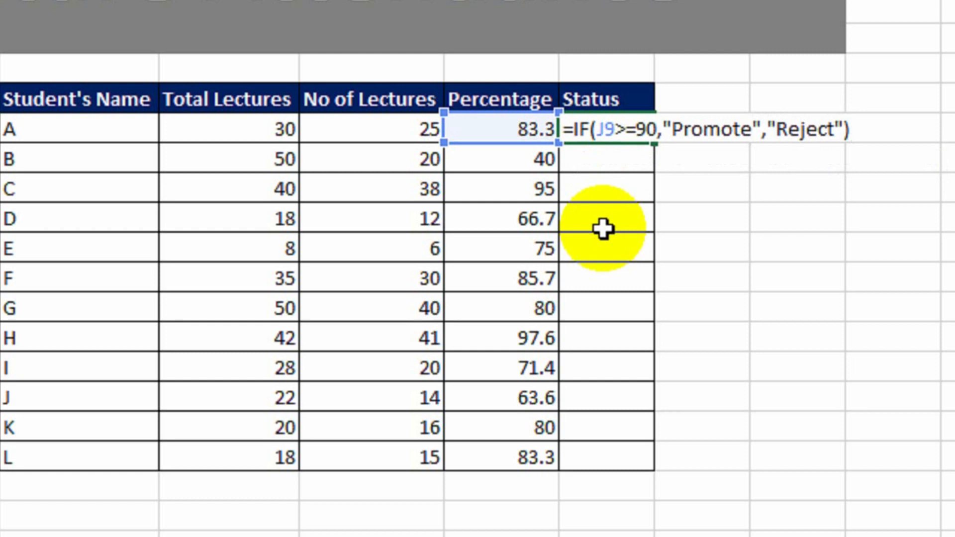
{"action": "key", "text": "Return"}
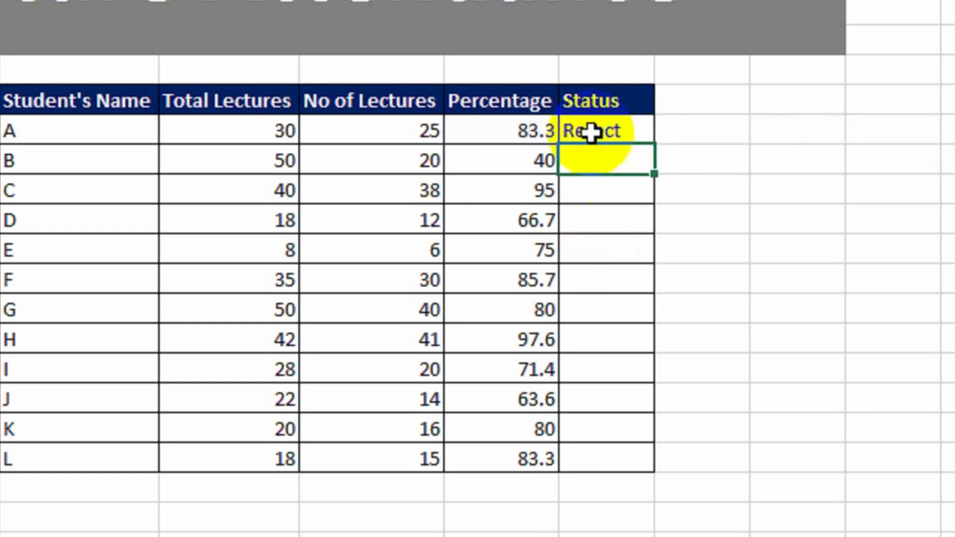
- Fill the Status formula from student A down to student L
{"action": "left_click", "coordinate": [591, 131]}
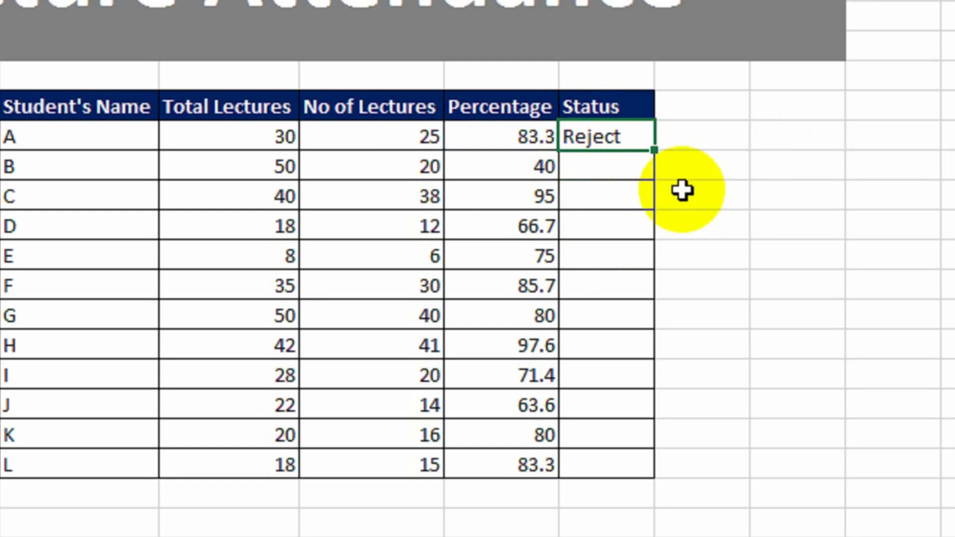
{"action": "left_click_drag", "start_coordinate": [655, 150], "coordinate": [659, 480]}
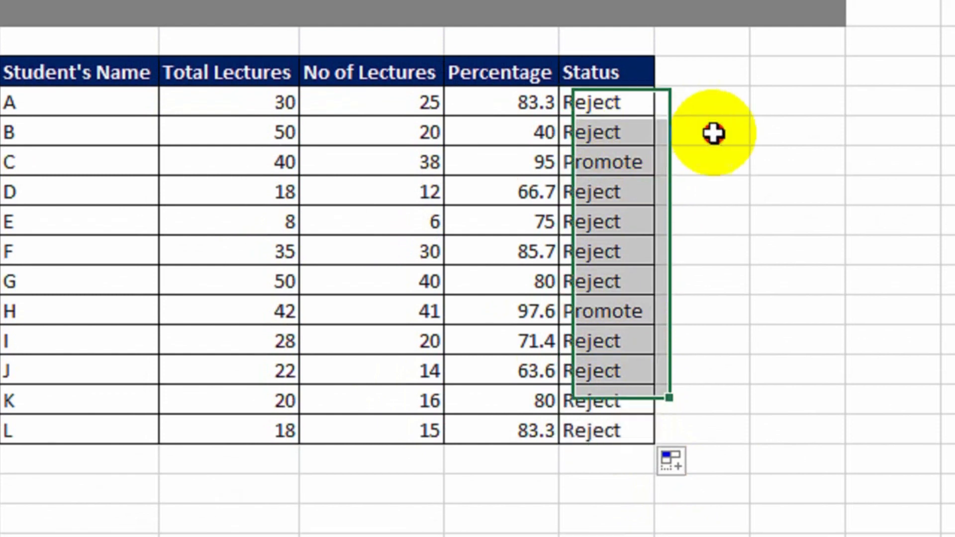
{"action": "left_click", "coordinate": [714, 123]}
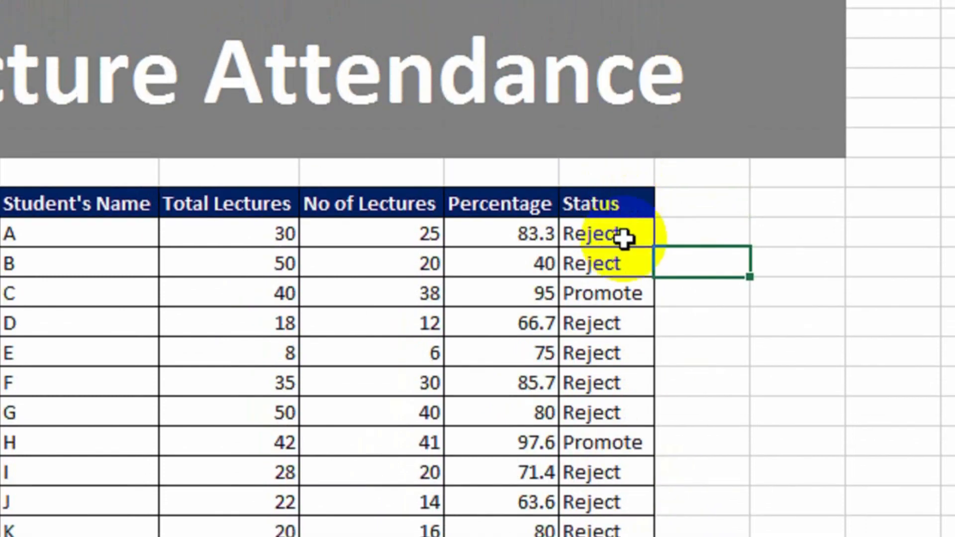
- Add a Text that Contains conditional formatting rule to the Status values, formatting "Promote" with Green Fill with Dark Green Text
{"action": "left_click_drag", "start_coordinate": [625, 147], "coordinate": [607, 370]}
{"action": "left_click_drag", "start_coordinate": [607, 441], "coordinate": [606, 536]}
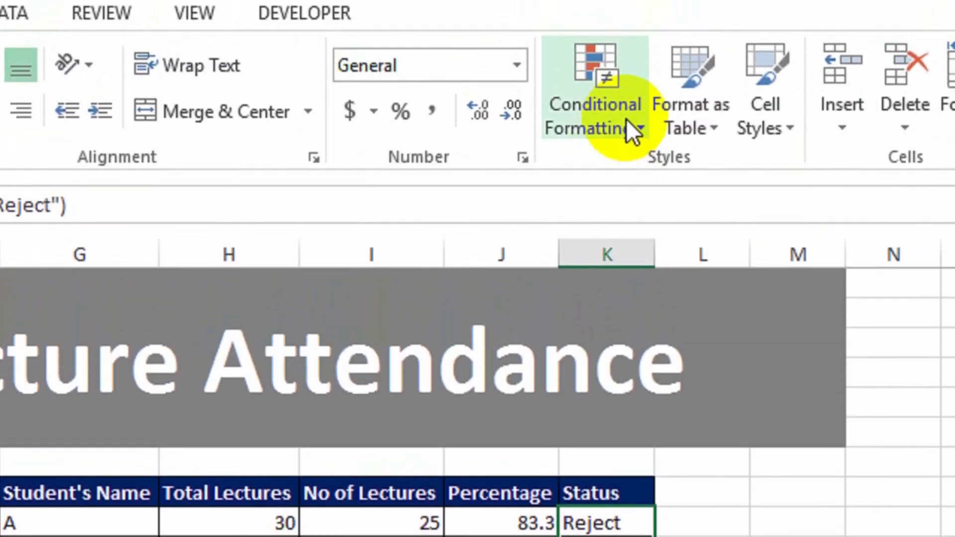
{"action": "left_click", "coordinate": [627, 120]}
{"action": "mouse_move", "coordinate": [638, 188]}
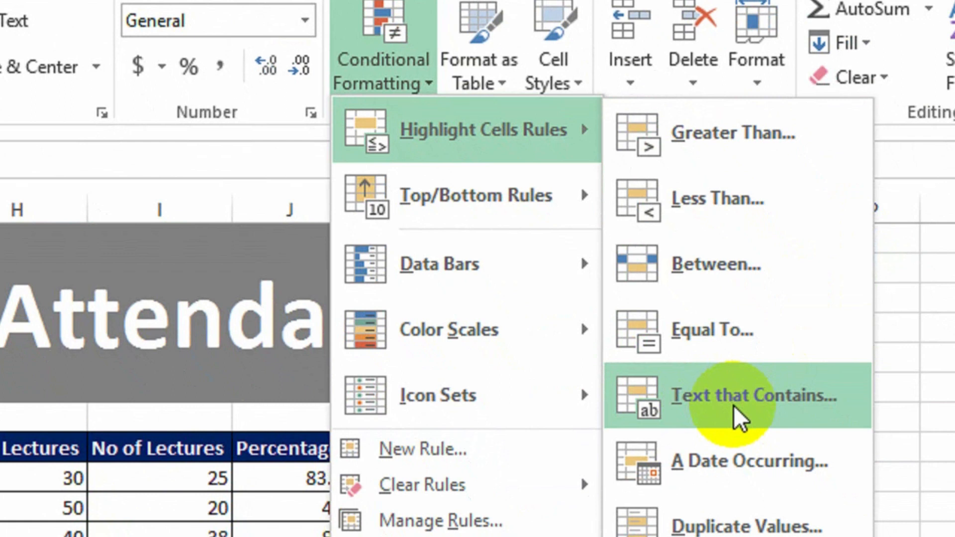
{"action": "left_click", "coordinate": [733, 405]}
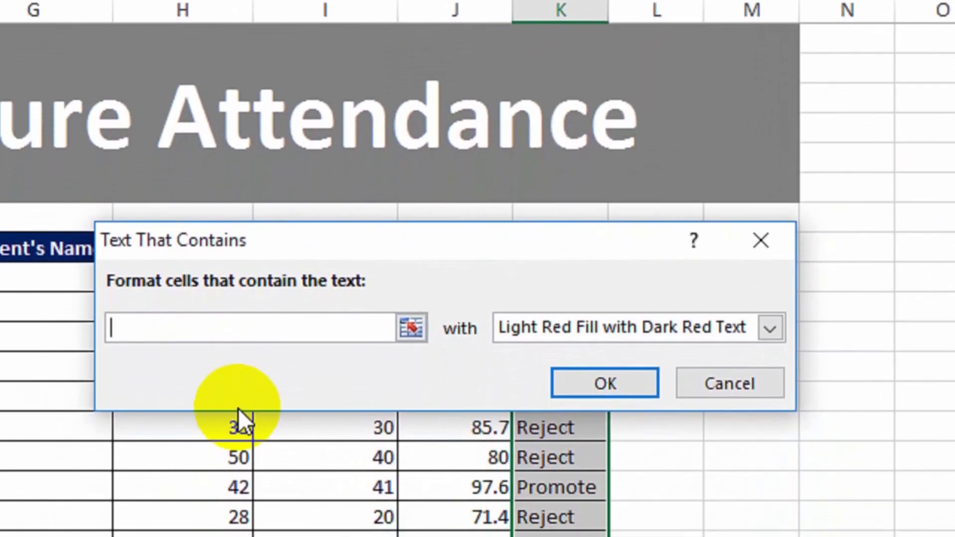
{"action": "type", "text": "Promote"}
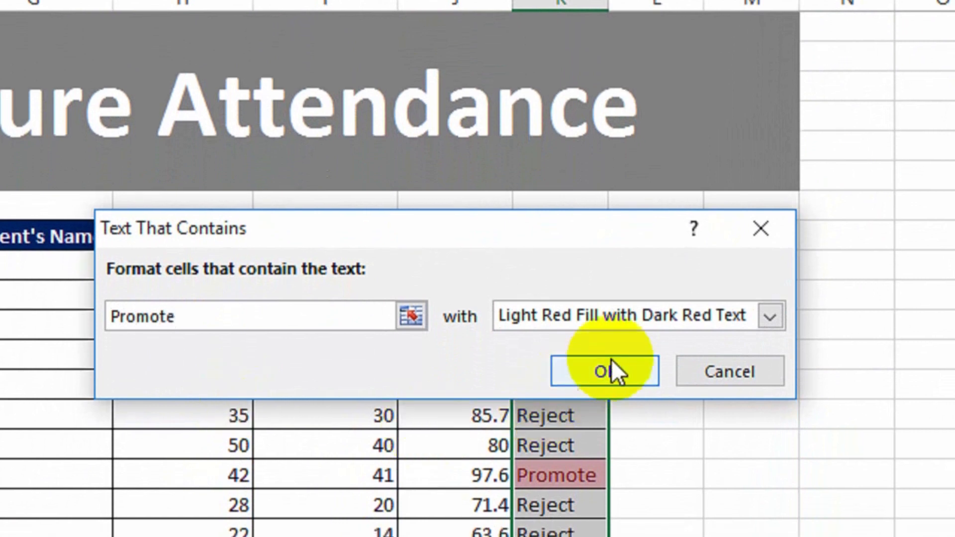
{"action": "left_click", "coordinate": [667, 321]}
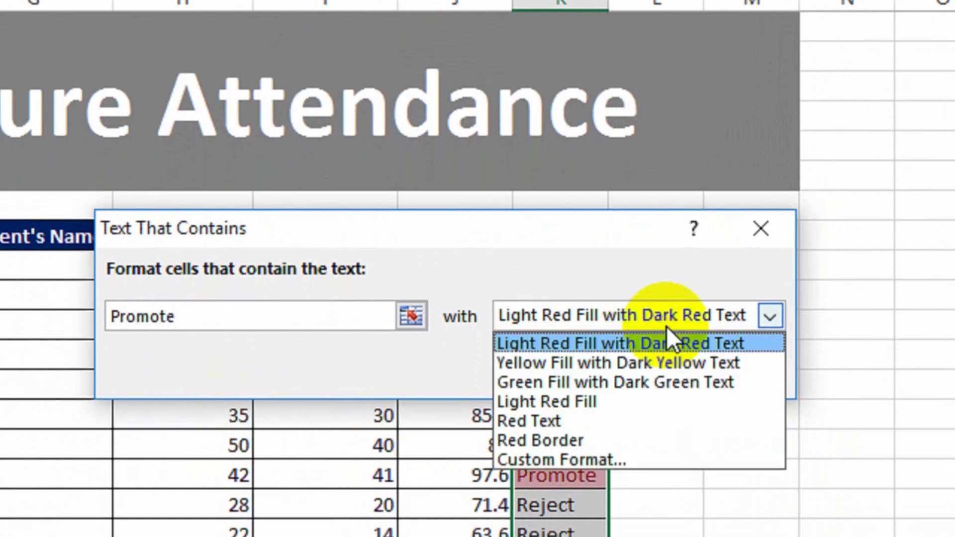
{"action": "left_click", "coordinate": [668, 384]}
{"action": "left_click", "coordinate": [616, 373]}
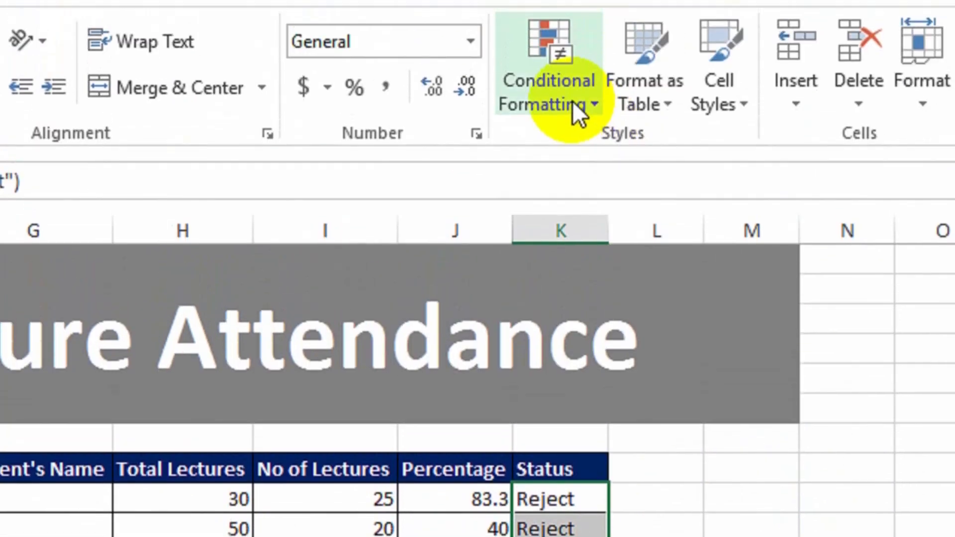
- Add a Text that Contains conditional formatting rule to the Status values, formatting "Reject" with Light Red Fill with Dark Red Text
{"action": "left_click", "coordinate": [562, 112]}
{"action": "mouse_move", "coordinate": [584, 184]}
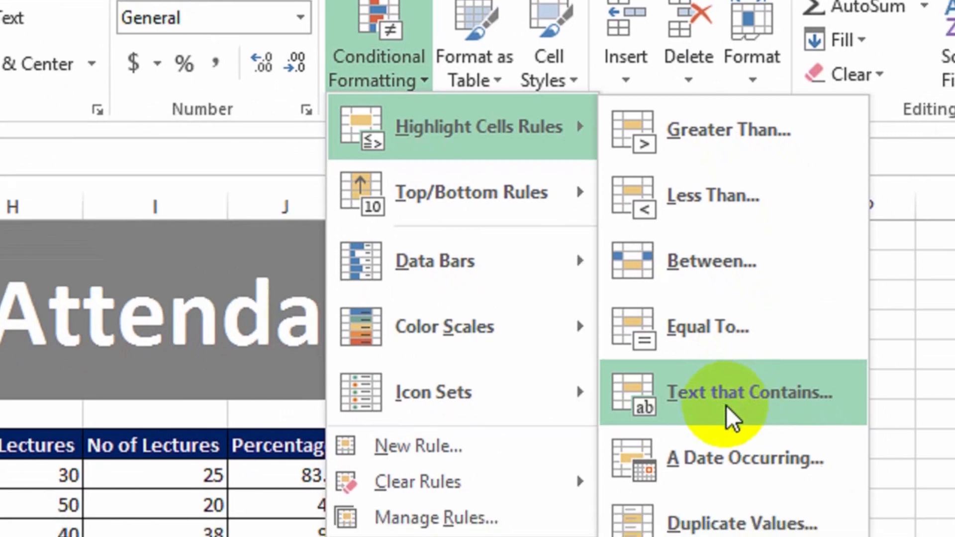
{"action": "left_click", "coordinate": [742, 417]}
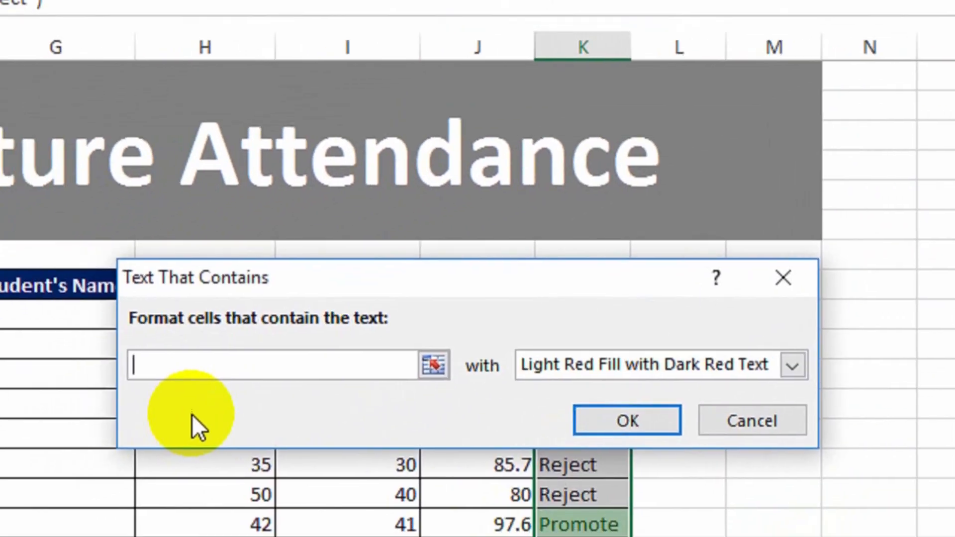
{"action": "type", "text": "Reject"}
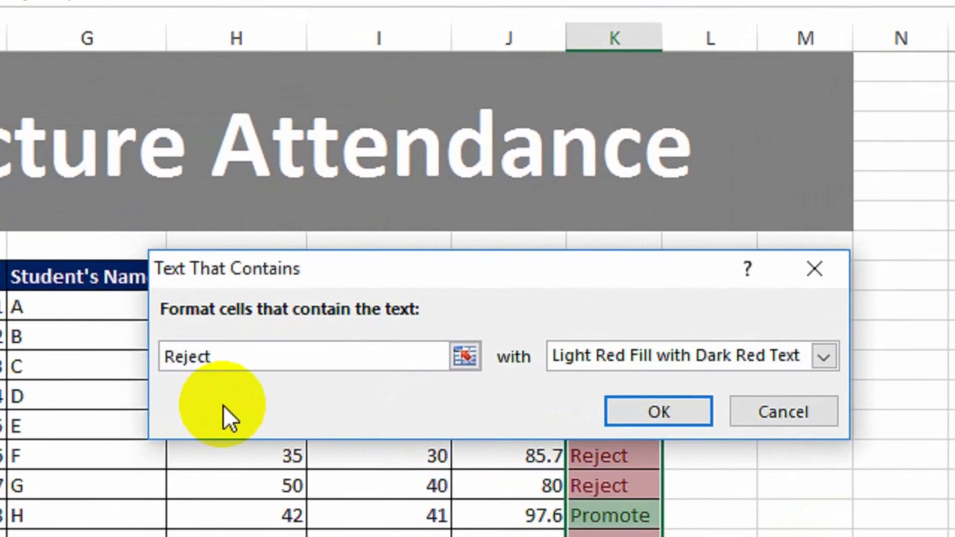
{"action": "left_click", "coordinate": [622, 353]}
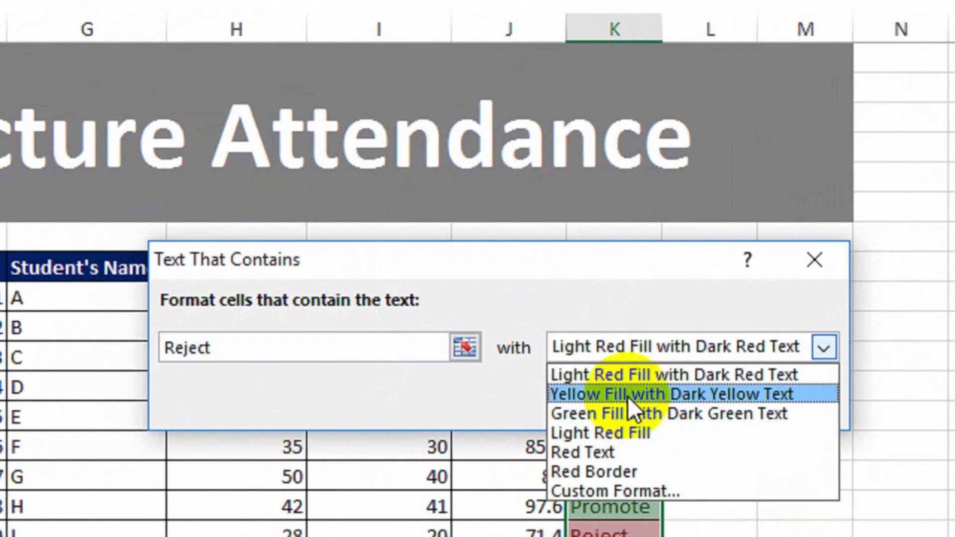
{"action": "left_click", "coordinate": [536, 385]}
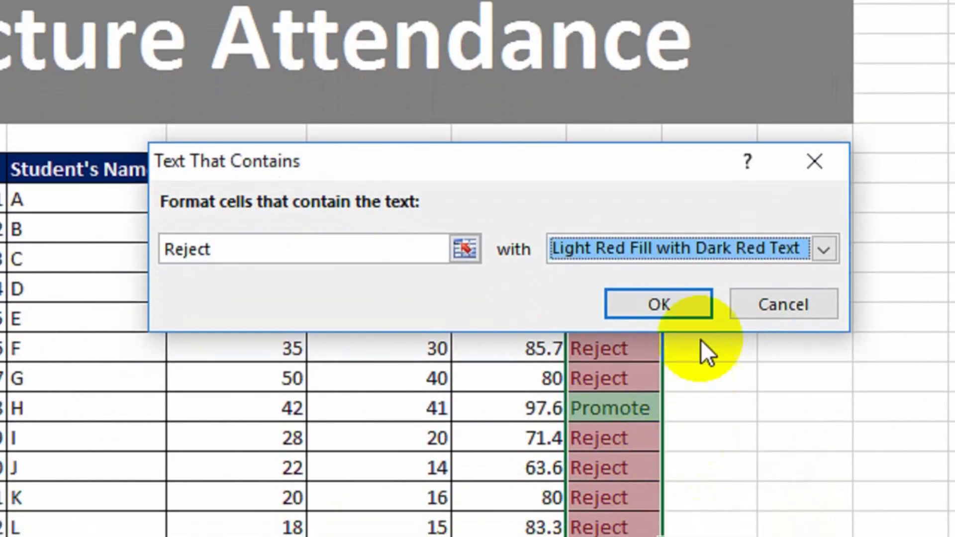
{"action": "left_click", "coordinate": [672, 306]}
{"action": "left_click", "coordinate": [688, 318]}
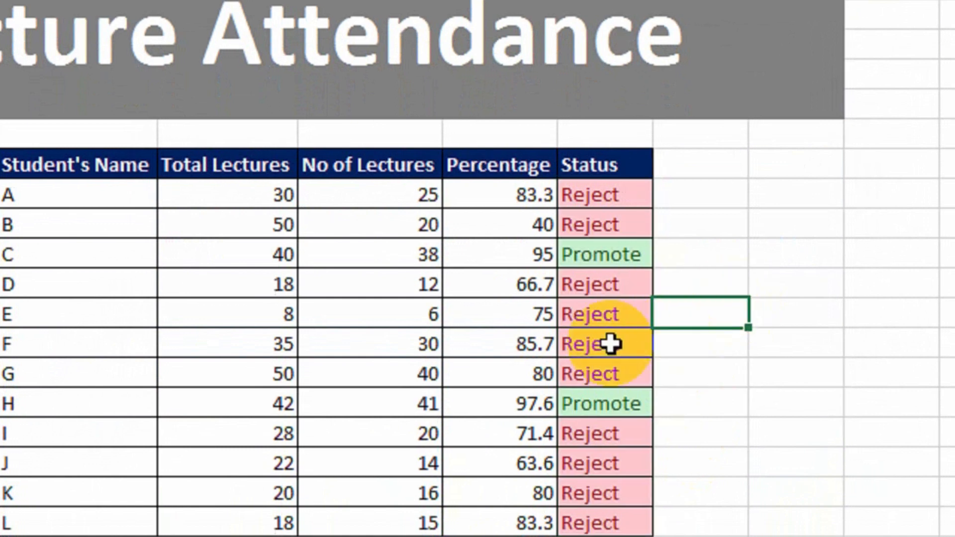
{"action": "left_click_drag", "start_coordinate": [619, 198], "coordinate": [623, 517]}
{"action": "left_click", "coordinate": [670, 340]}
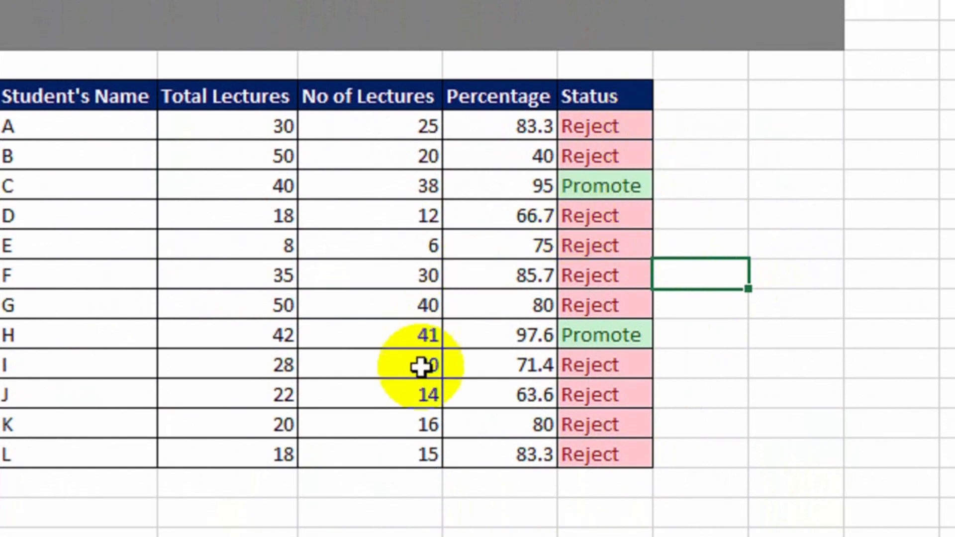
- Set student F's No of Lectures to 32 and check the resulting Percentage
{"action": "left_click", "coordinate": [359, 278]}
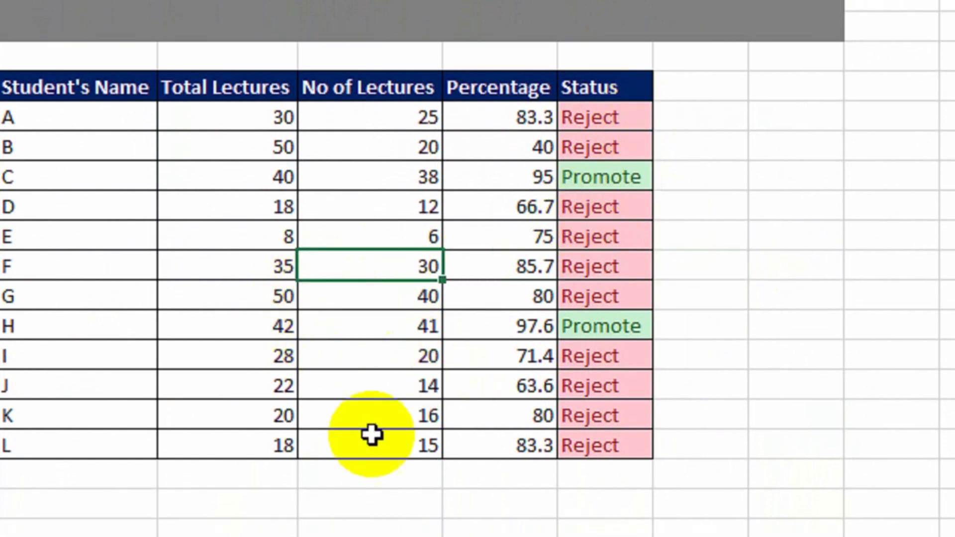
{"action": "type", "text": "32"}
{"action": "key", "text": "Return"}
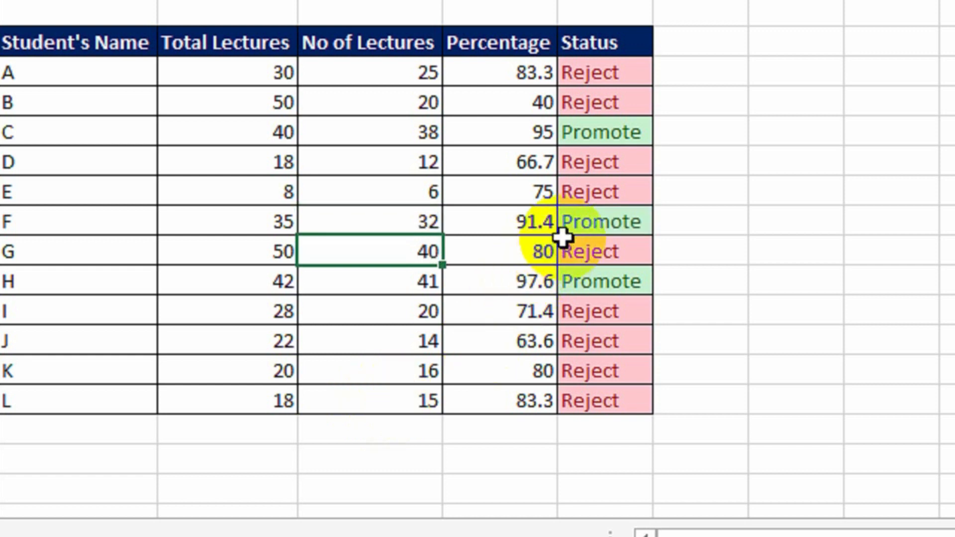
{"action": "left_click", "coordinate": [480, 222]}
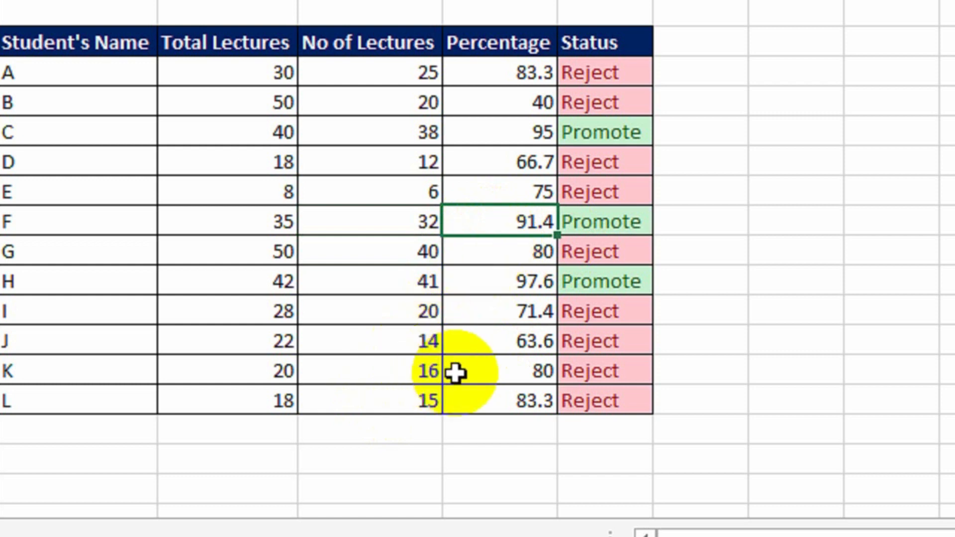
- Enter 25 as student I's No of Lectures and raise it to 26
{"action": "left_click", "coordinate": [378, 367]}
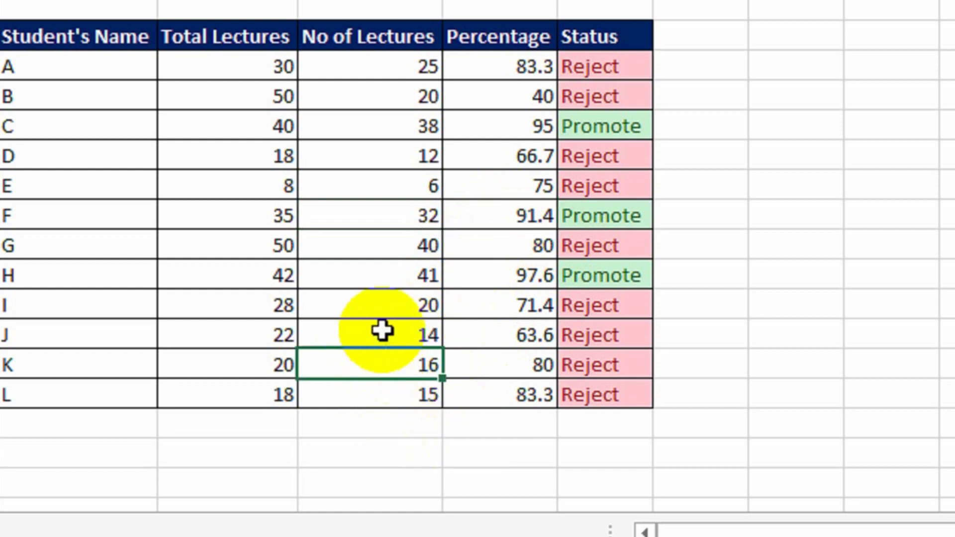
{"action": "left_click", "coordinate": [374, 305]}
{"action": "left_click", "coordinate": [255, 308]}
{"action": "left_click", "coordinate": [375, 307]}
{"action": "type", "text": "25"}
{"action": "key", "text": "Return"}
{"action": "left_click", "coordinate": [395, 296]}
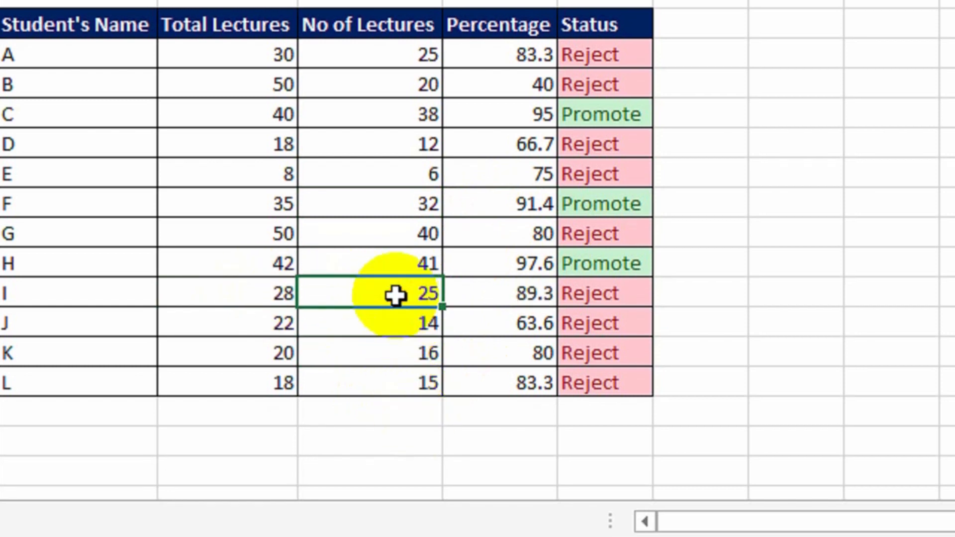
{"action": "key", "text": "Return"}
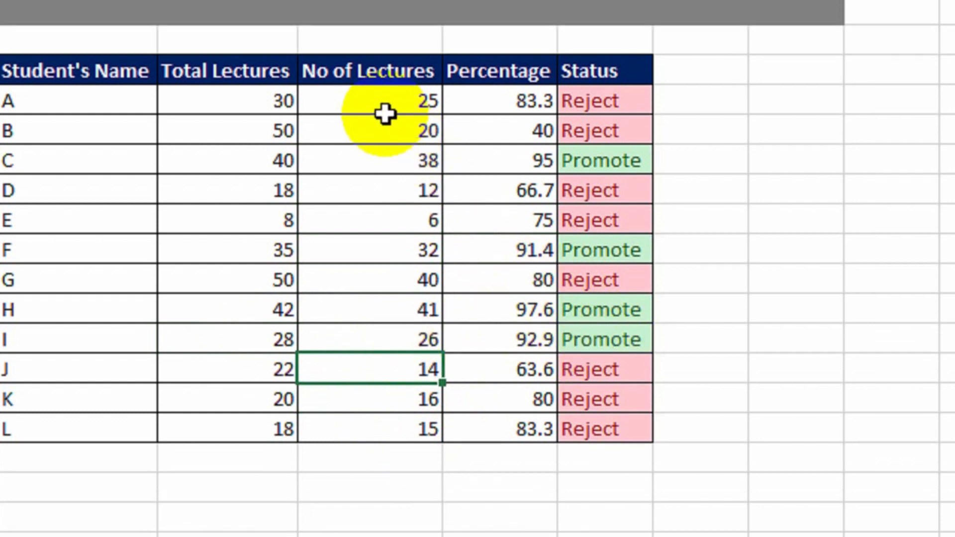
- Set student A's No of Lectures to 28 and review the Status column
{"action": "left_click", "coordinate": [385, 61]}
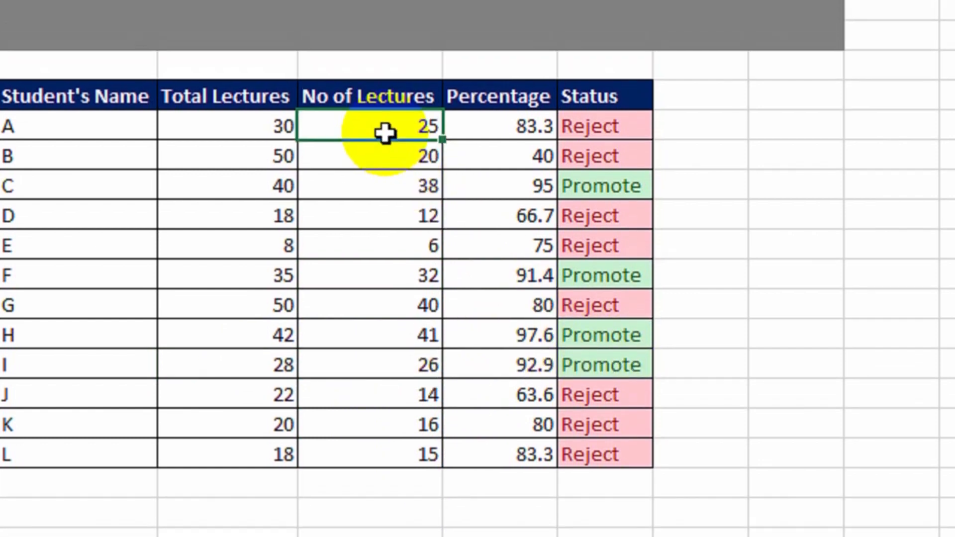
{"action": "type", "text": "8"}
{"action": "key", "text": "Return"}
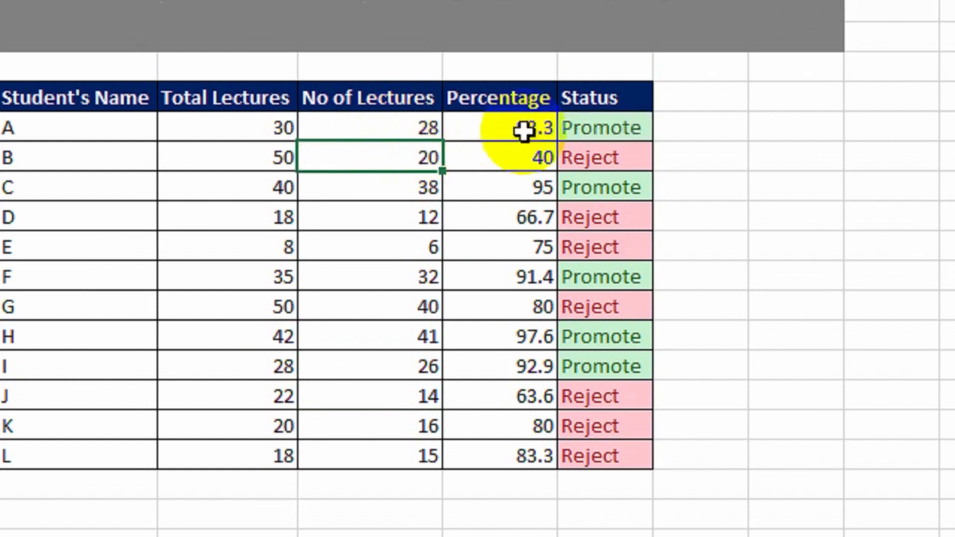
{"action": "left_click_drag", "start_coordinate": [625, 132], "coordinate": [631, 461]}
{"action": "left_click", "coordinate": [673, 274]}
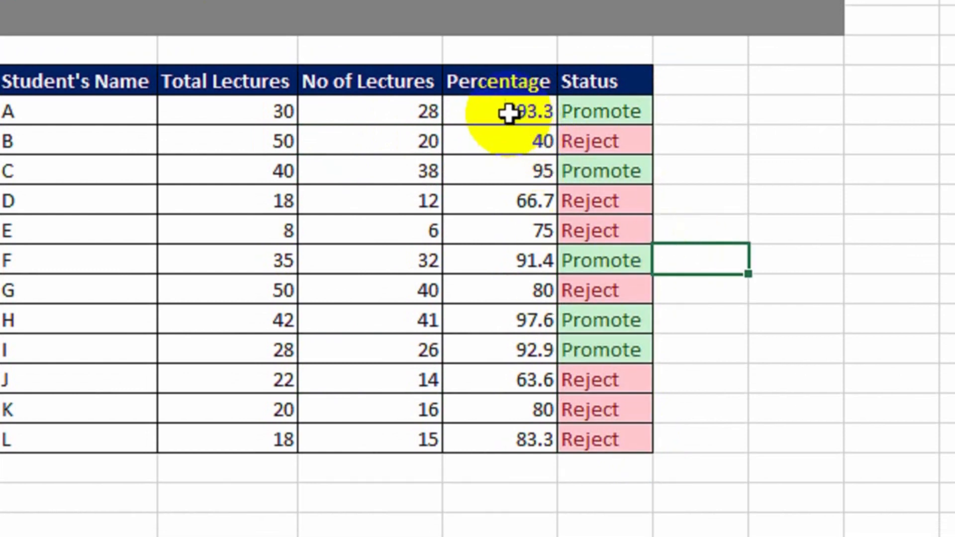
- Apply orange Gradient Fill data bars to the Percentage values of students A to L
{"action": "left_click_drag", "start_coordinate": [507, 87], "coordinate": [504, 408]}
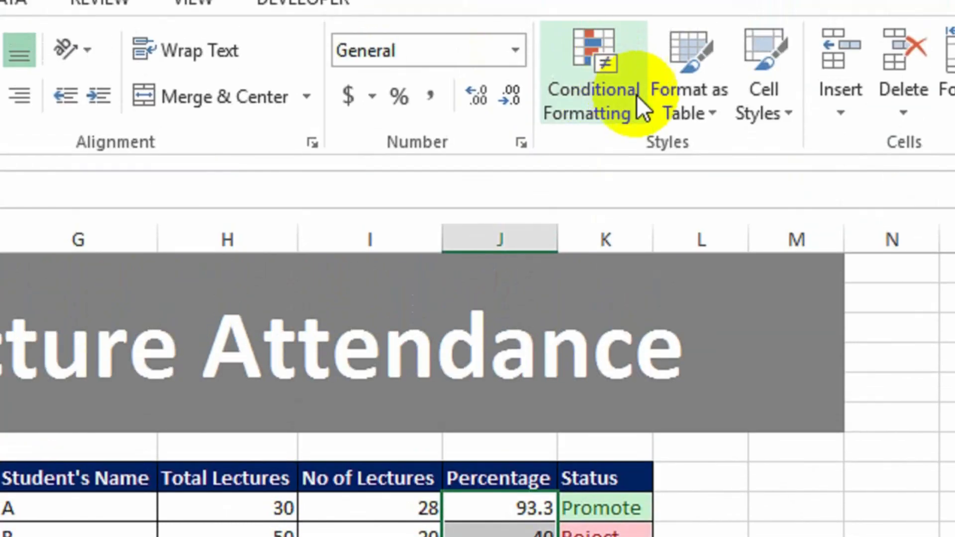
{"action": "left_click", "coordinate": [636, 132]}
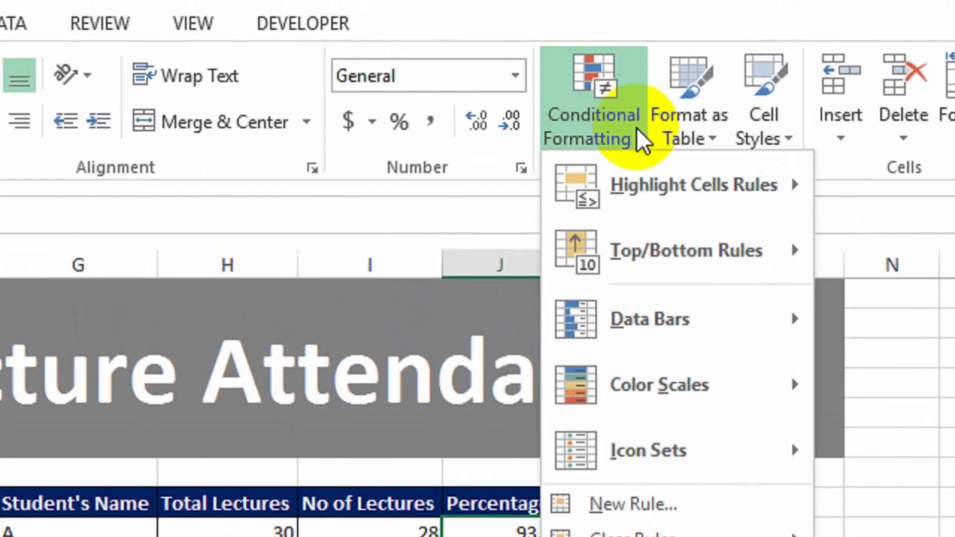
{"action": "mouse_move", "coordinate": [689, 344]}
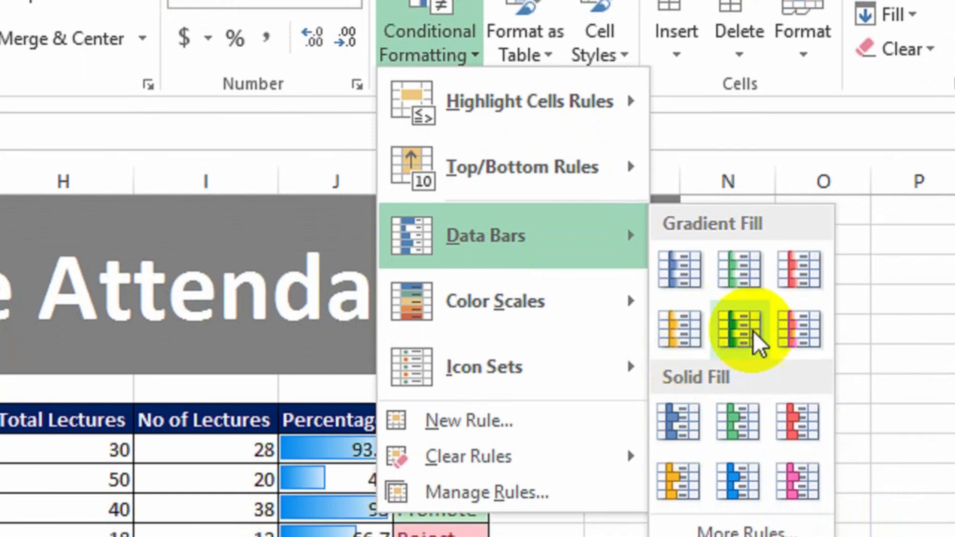
{"action": "left_click", "coordinate": [680, 328]}
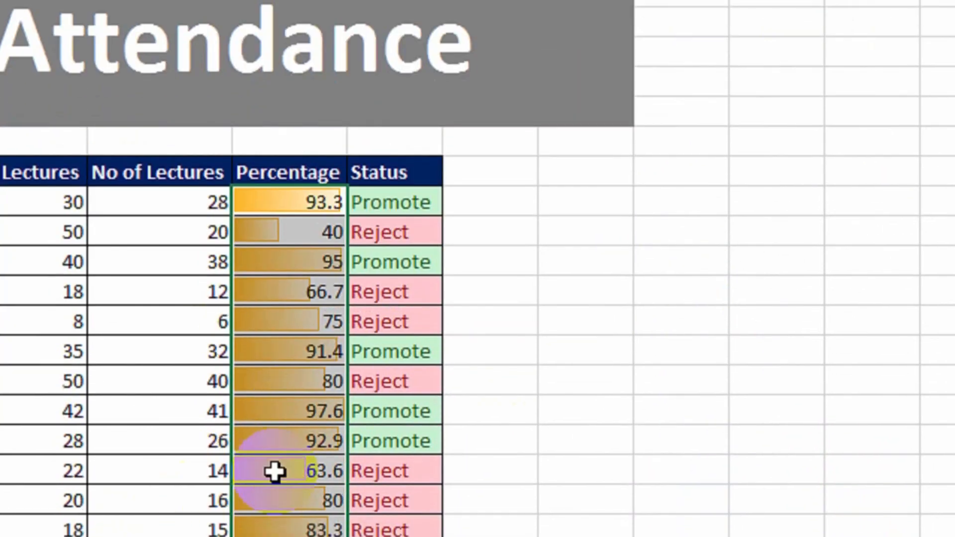
{"action": "left_click", "coordinate": [279, 347]}
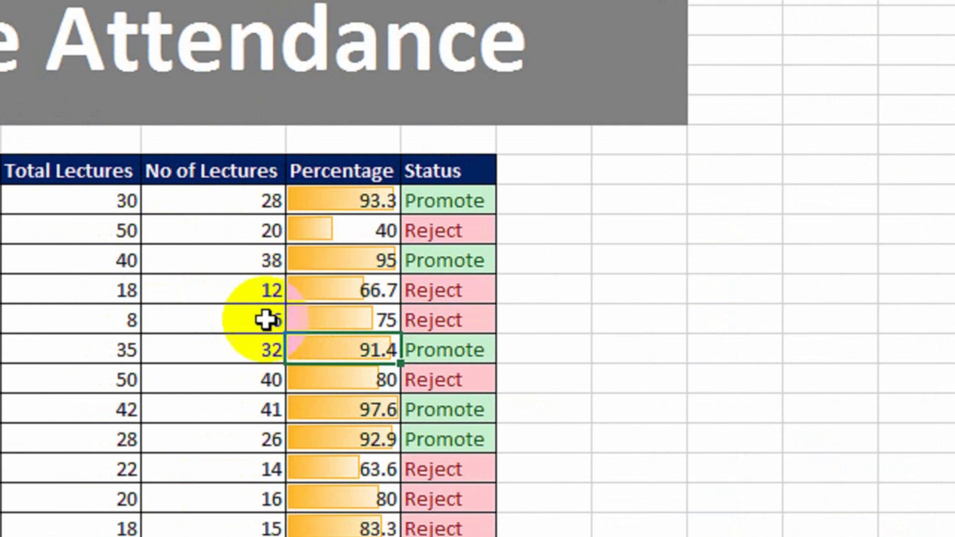
- Enter 15 as student D's No of Lectures, raise it to 17, and review the Percentage data bars
{"action": "left_click", "coordinate": [273, 294]}
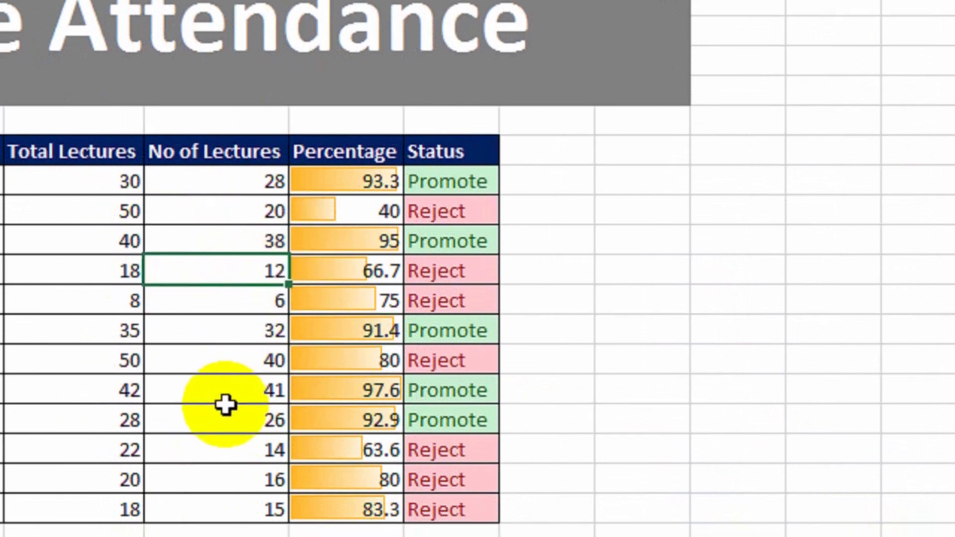
{"action": "type", "text": "15"}
{"action": "key", "text": "Return"}
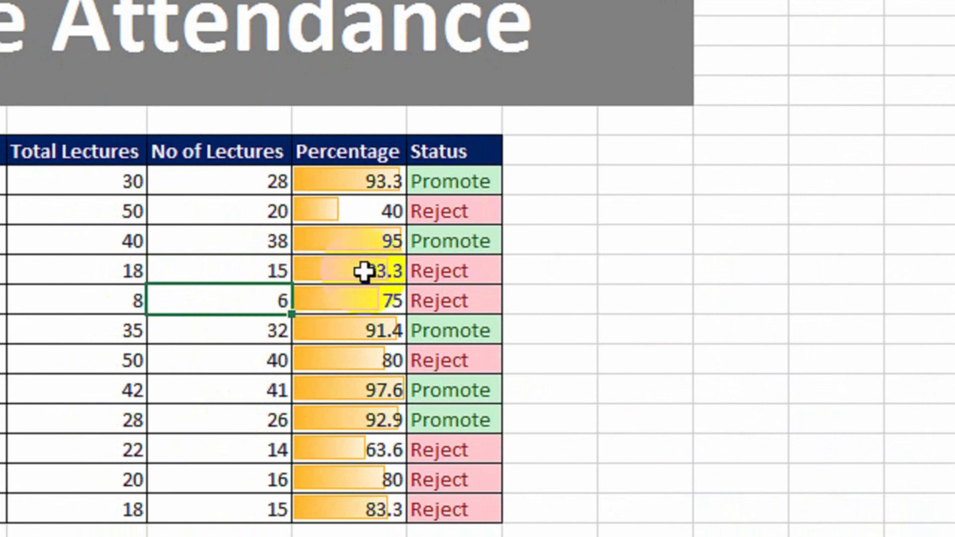
{"action": "left_click", "coordinate": [264, 271]}
{"action": "type", "text": "17"}
{"action": "key", "text": "Return"}
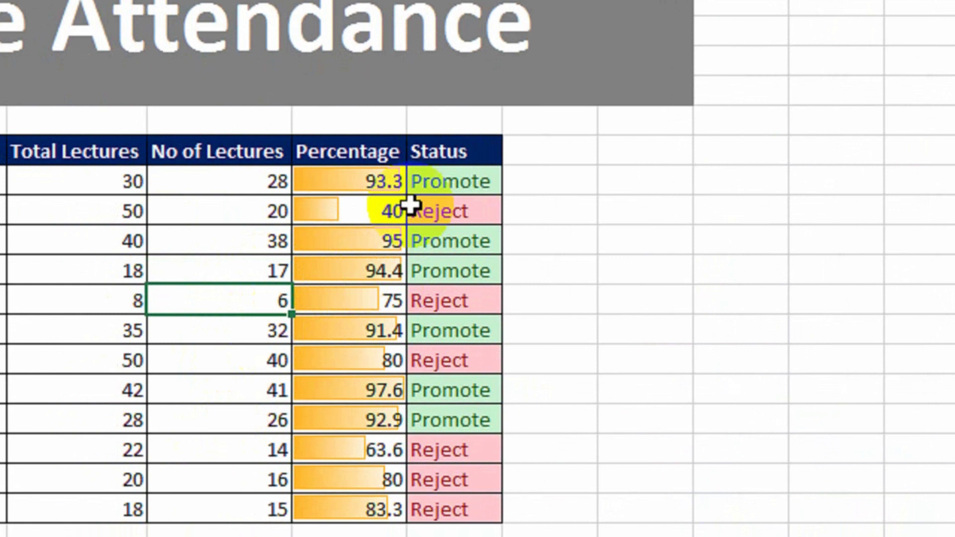
{"action": "left_click_drag", "start_coordinate": [368, 182], "coordinate": [382, 503]}
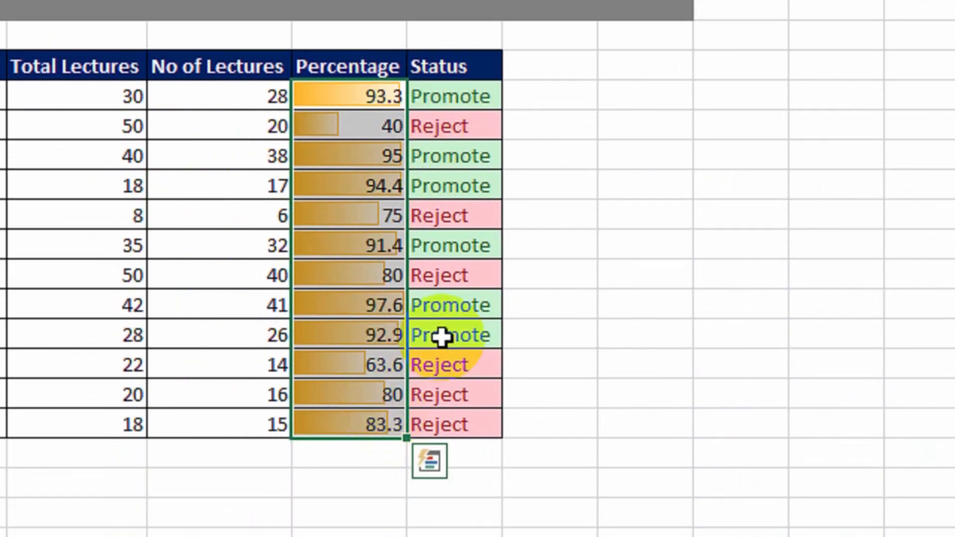
{"action": "left_click", "coordinate": [447, 151]}
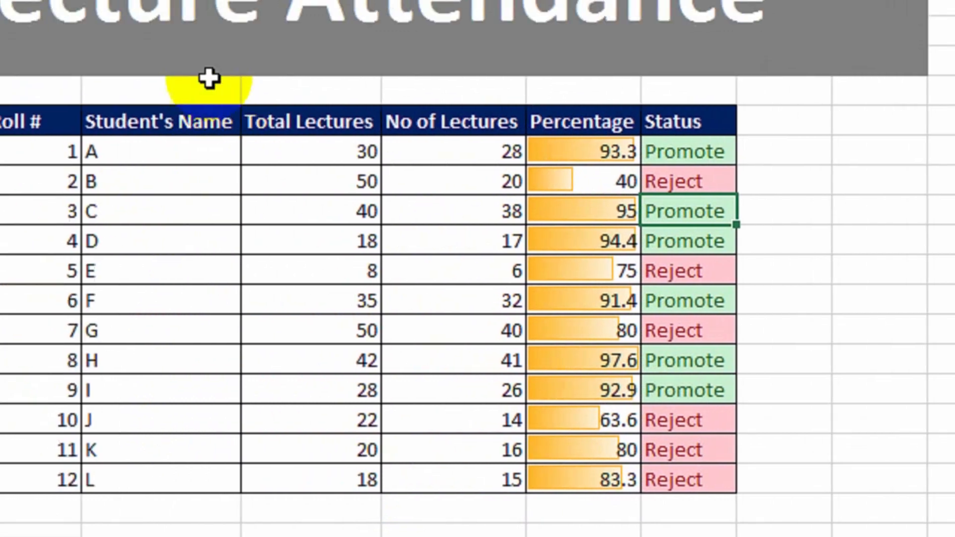